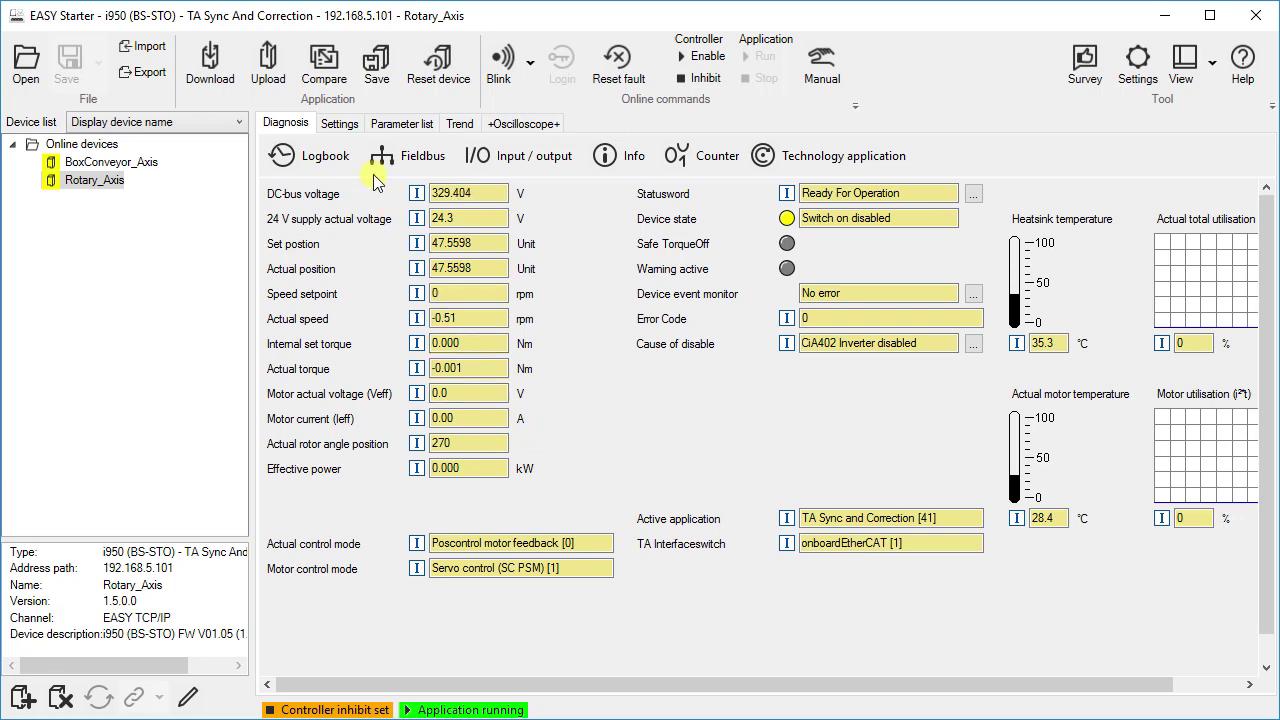
- Open Rotary_Axis's Settings at Basic setup, with the TA Sync and Correction [41] application active
click(339, 124)
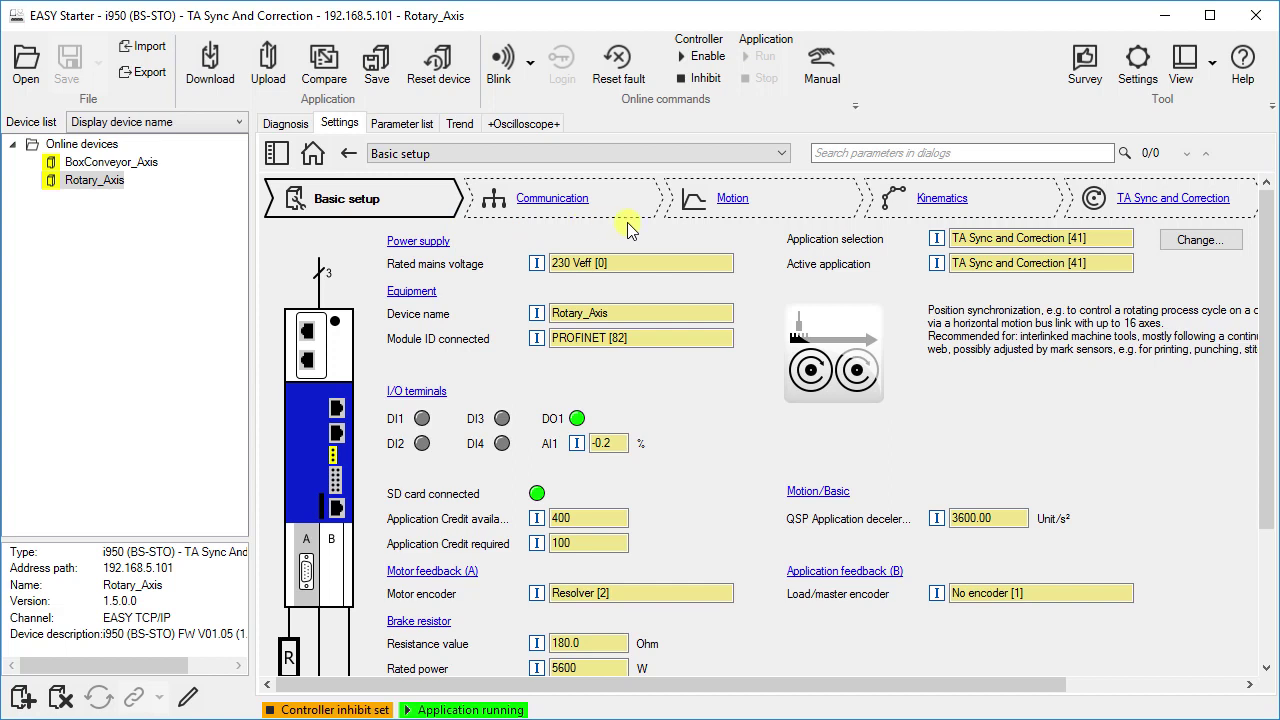
- View Rotary_Axis kinematics: gear ratio 1/1, Modulo traversing range, 360.0000 feed constant
click(957, 207)
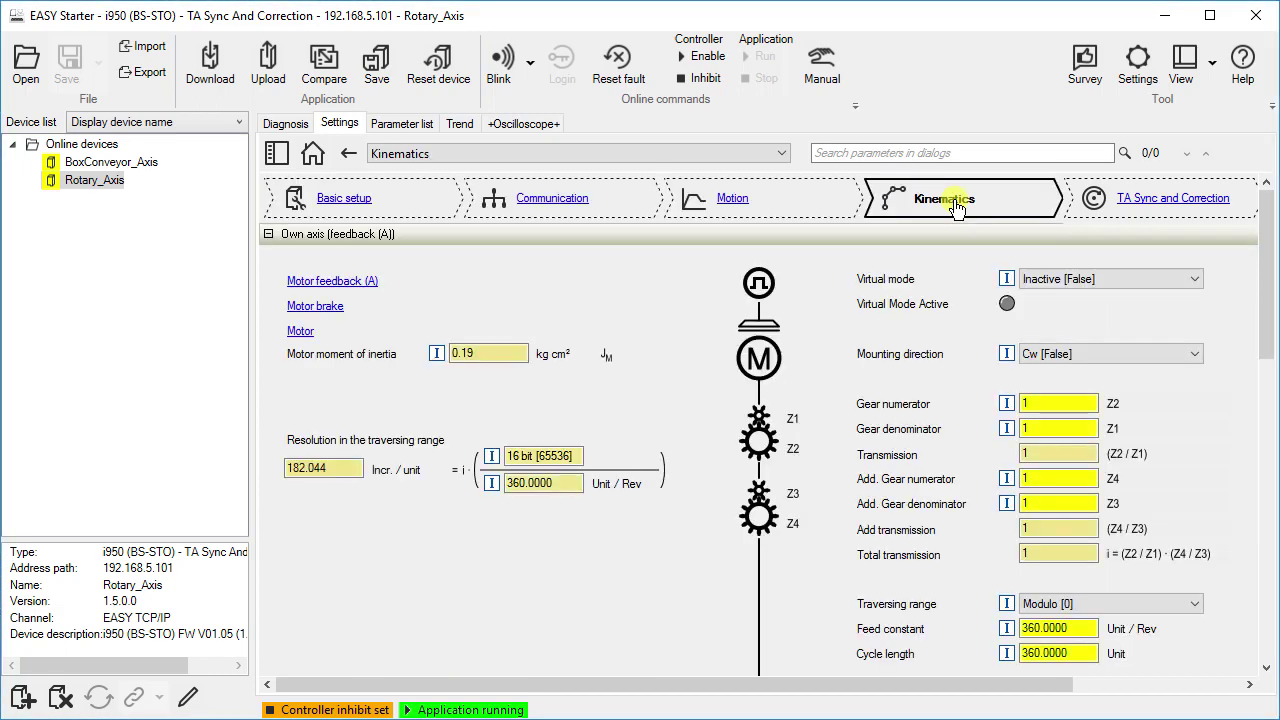
click(733, 205)
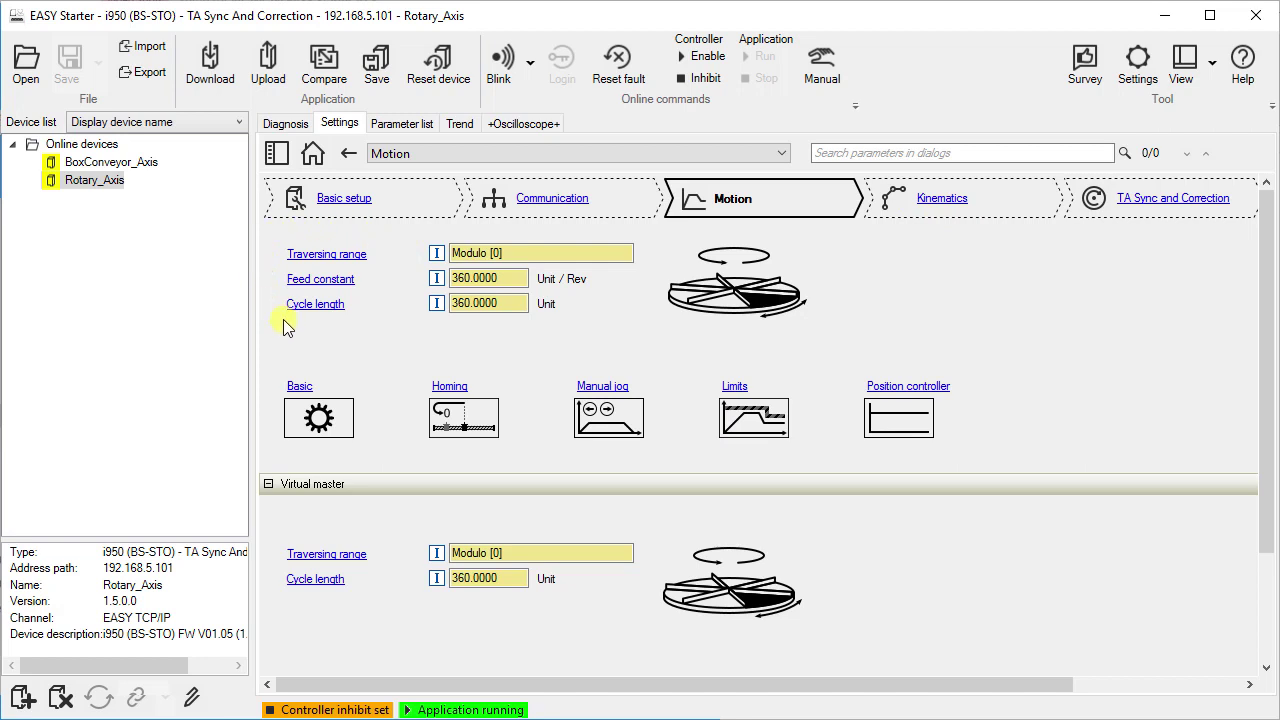
click(328, 262)
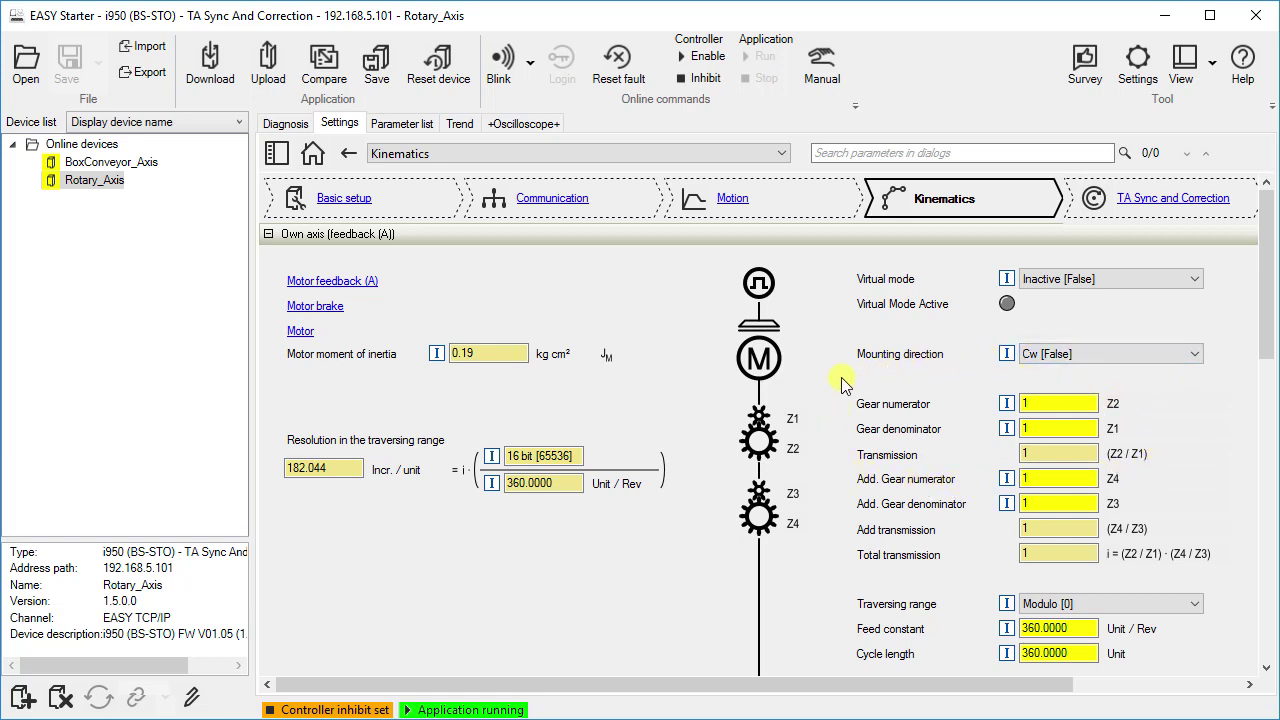
click(1043, 404)
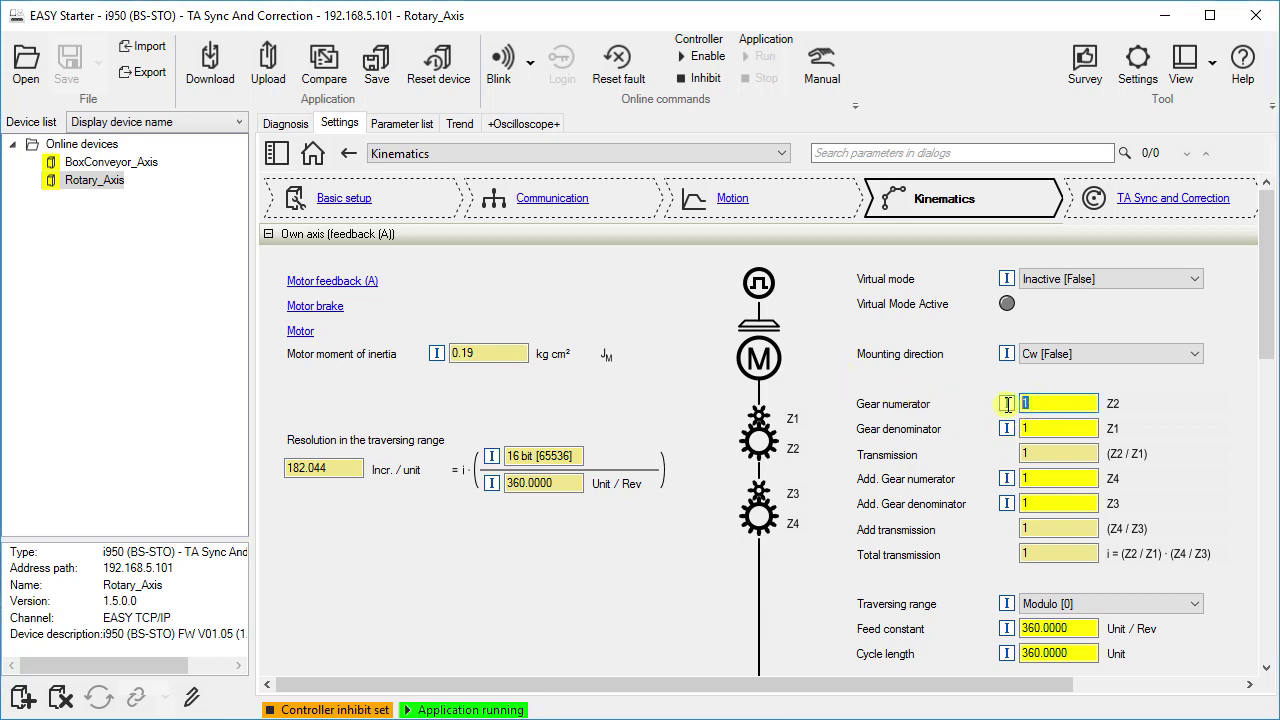
text(7)
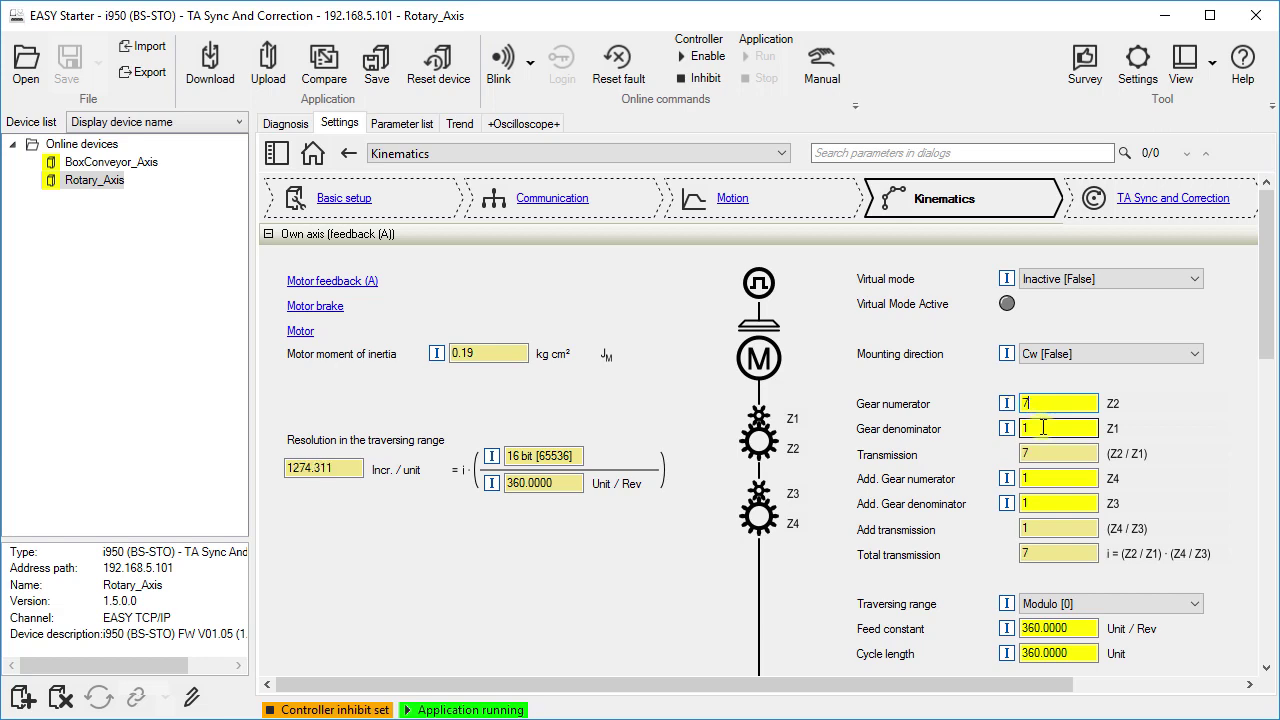
click(1043, 428)
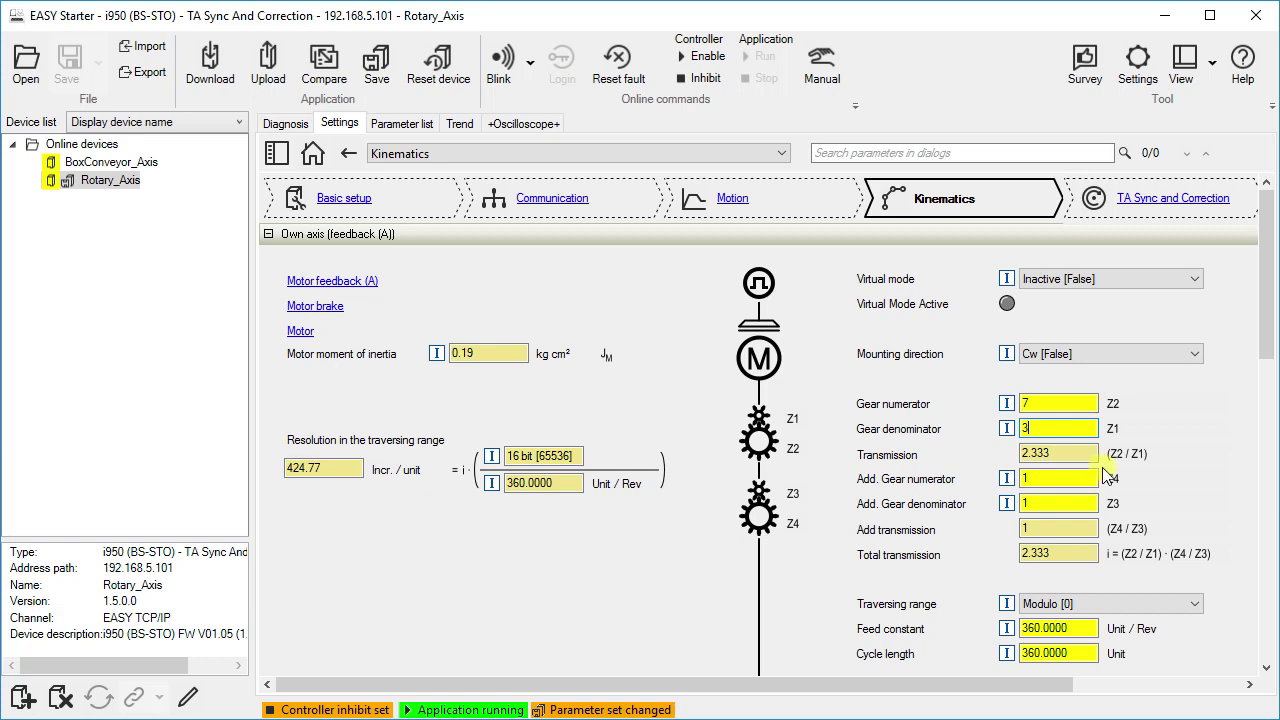
click(1045, 403)
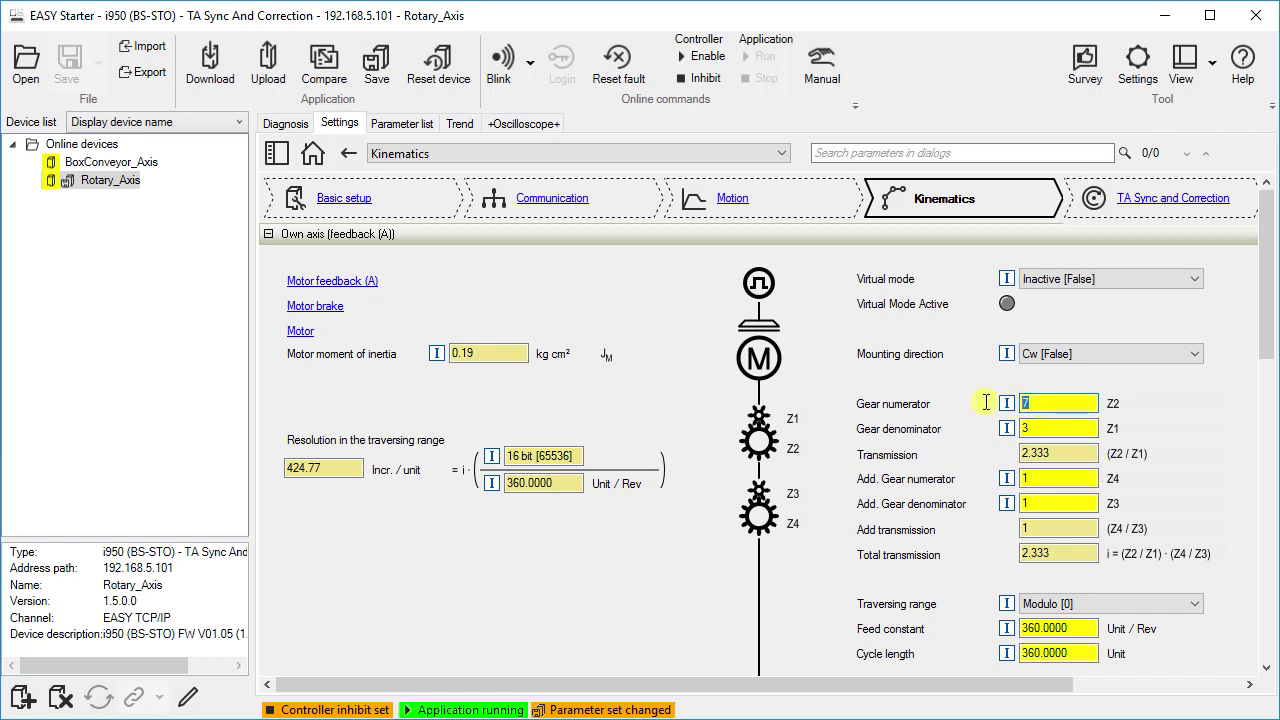
text(1)
key(Tab)
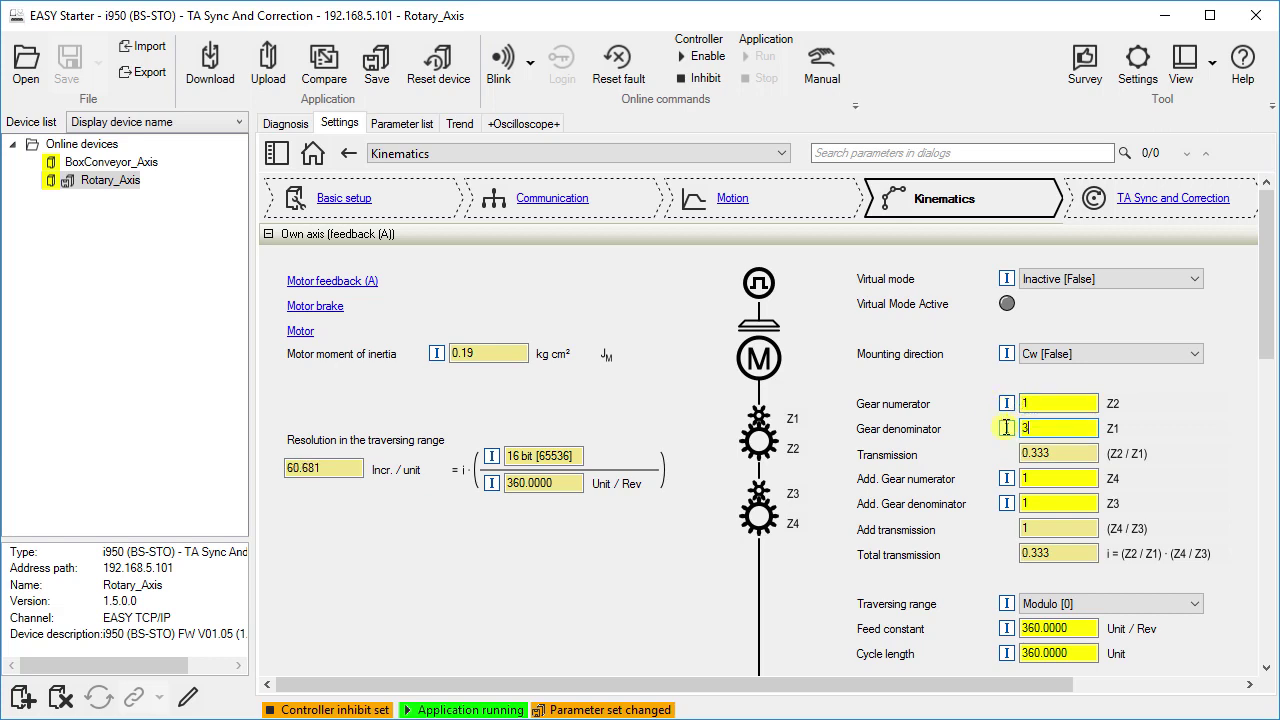
text(1)
key(Return)
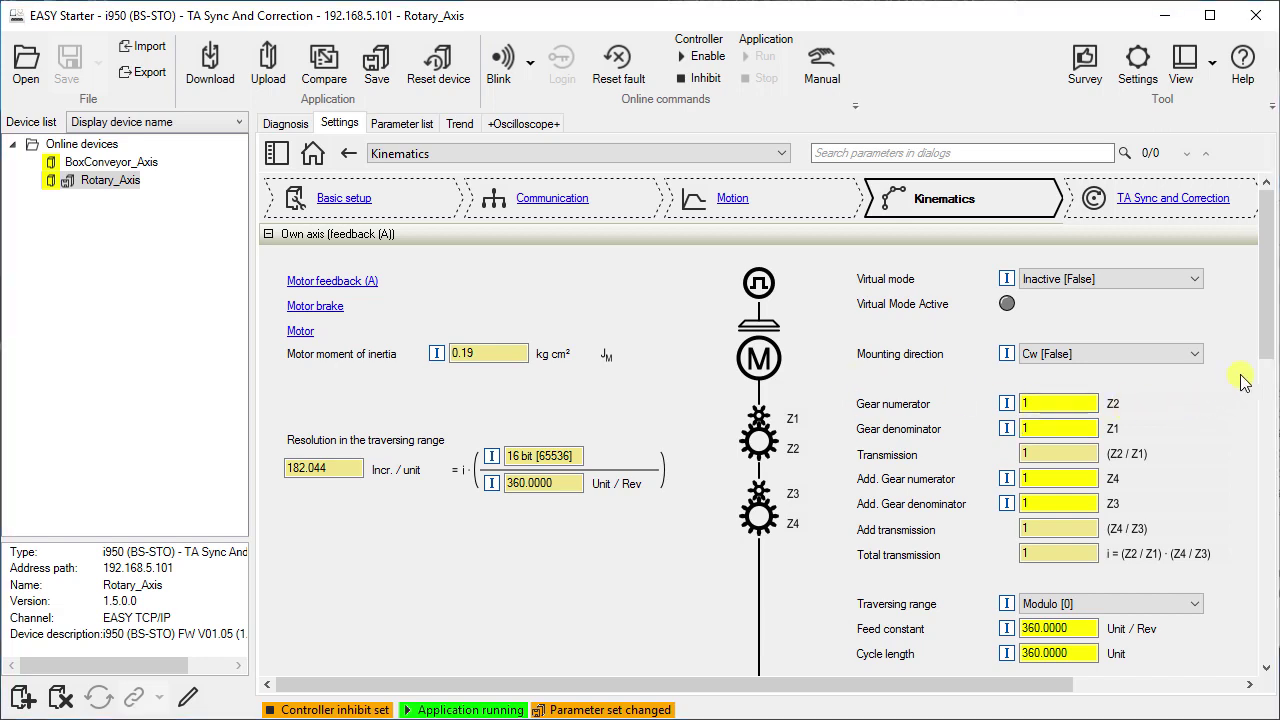
drag(1266, 351, 1272, 392)
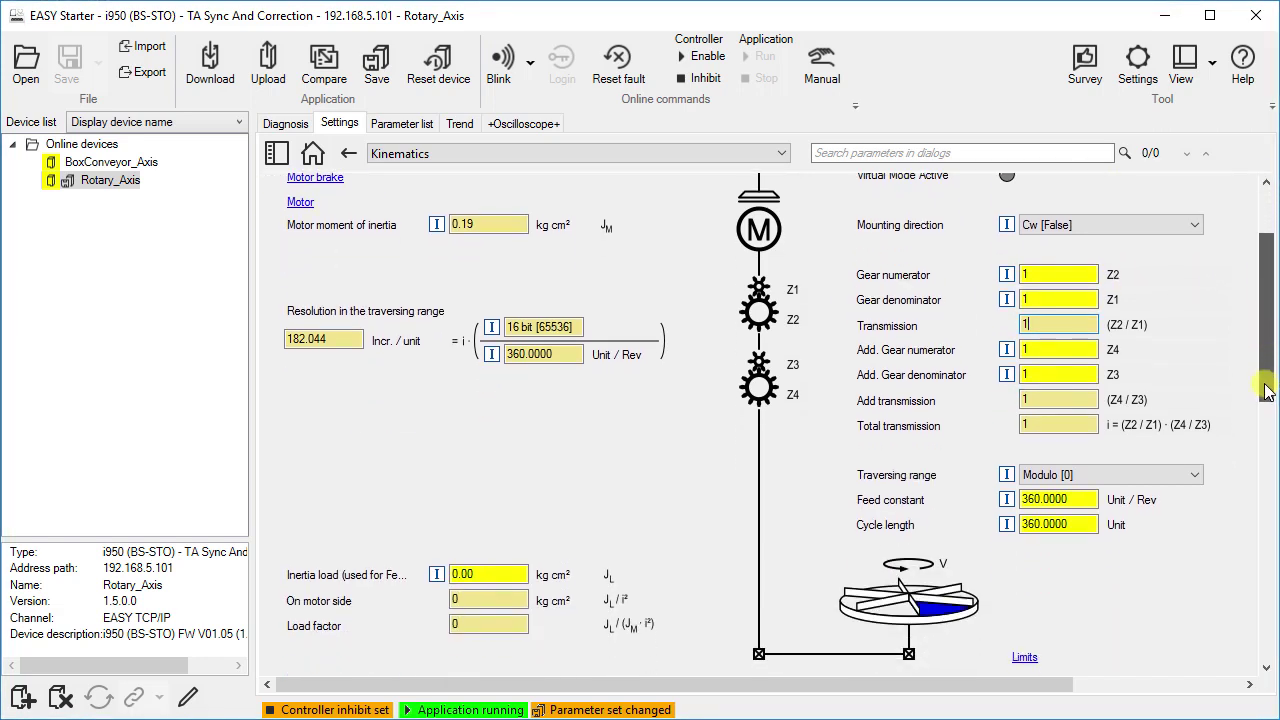
click(1196, 476)
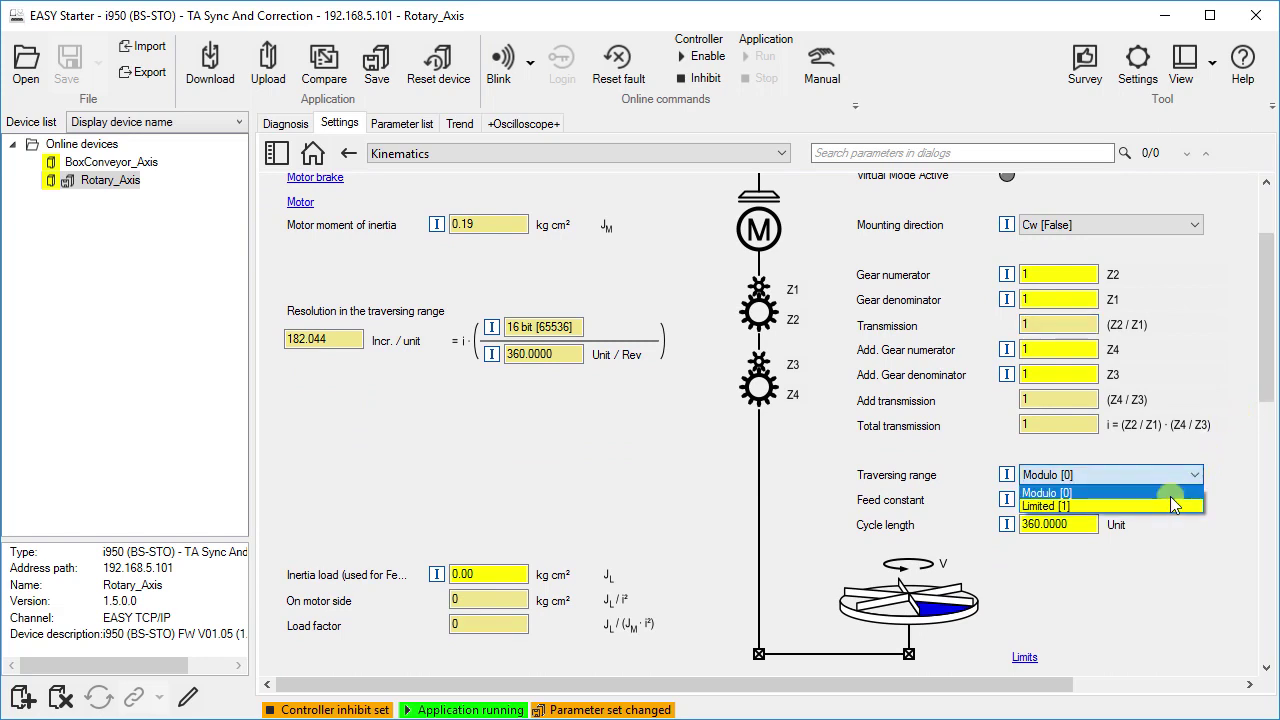
click(1174, 495)
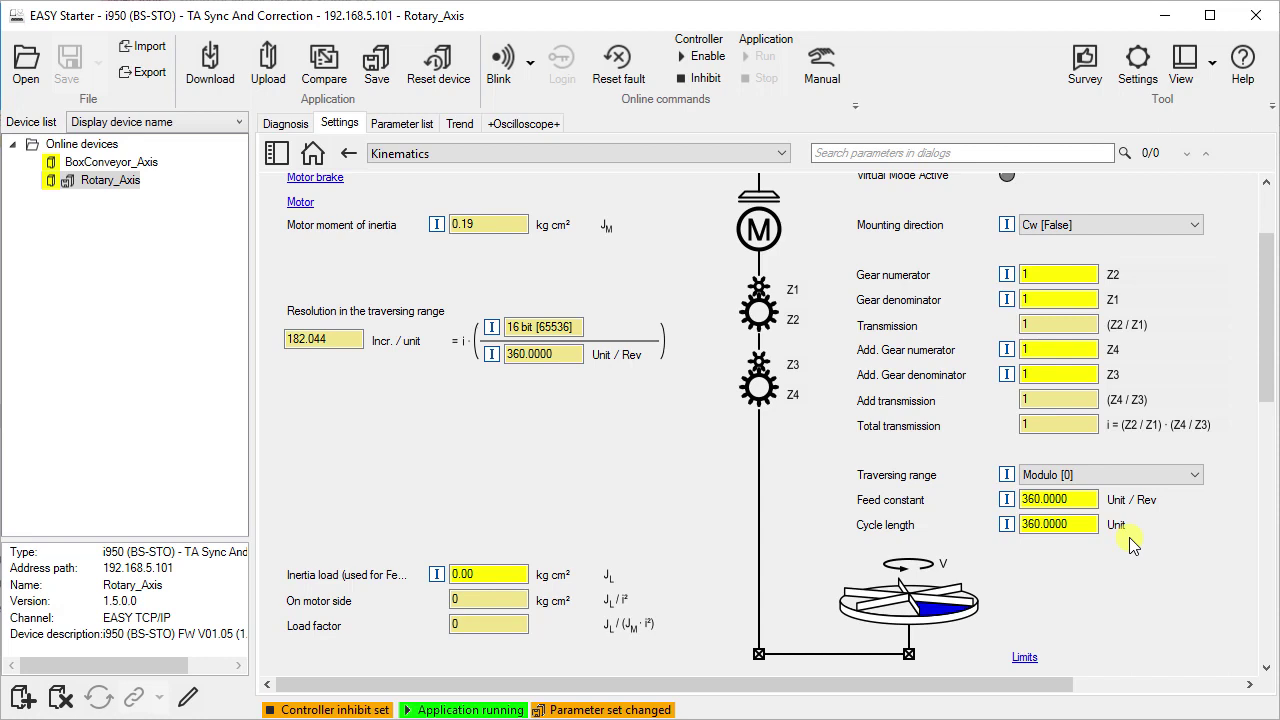
- Review the Basic motion halt and following-error settings, then return to the Motion overview
click(347, 156)
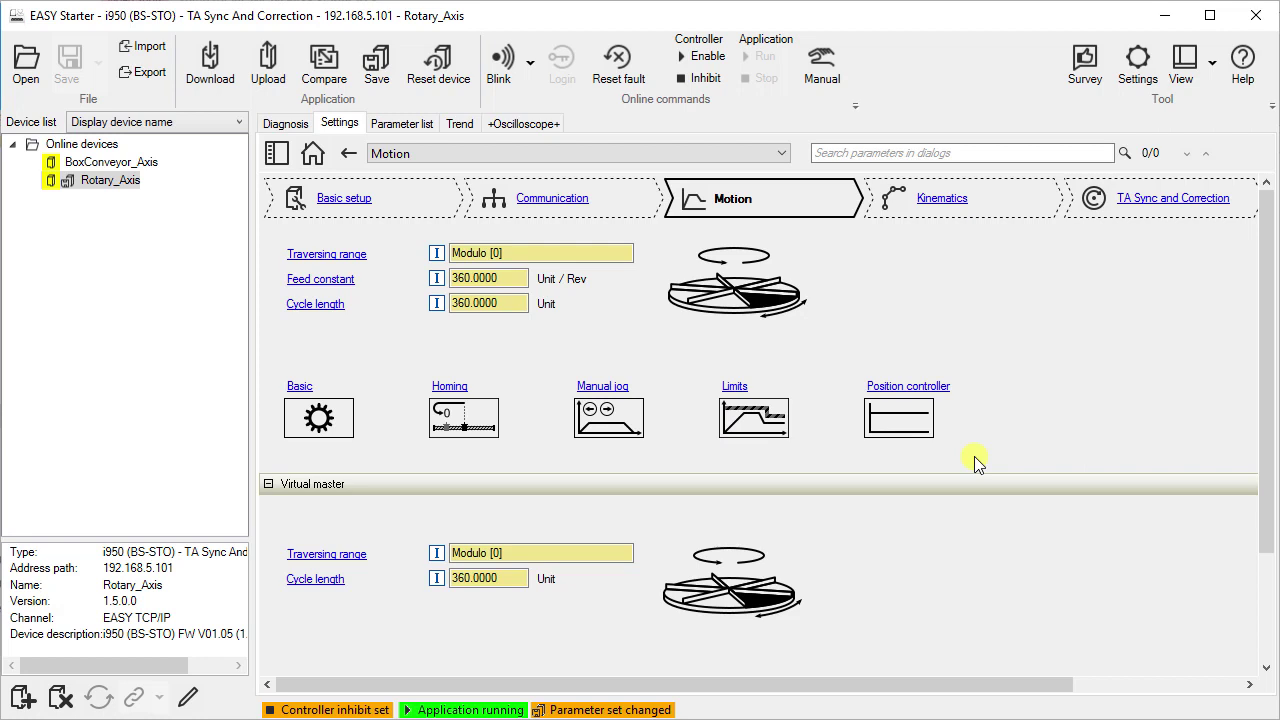
click(299, 387)
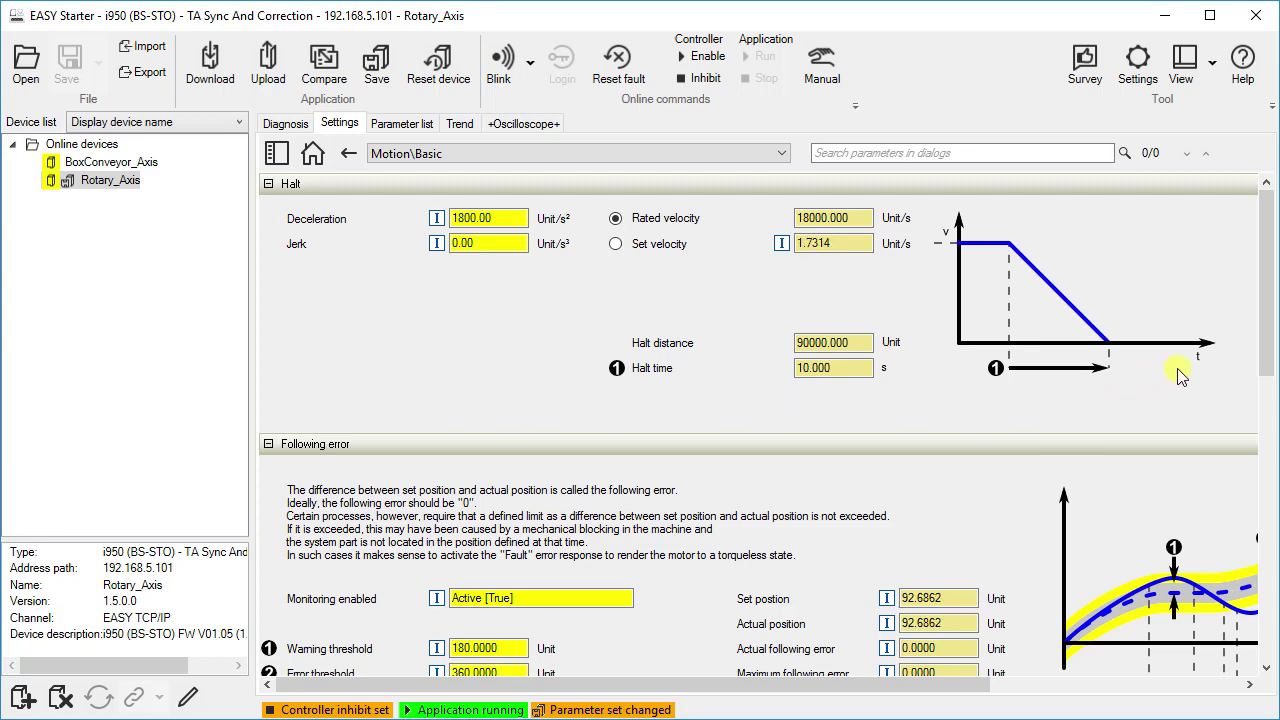
drag(1260, 357, 1250, 648)
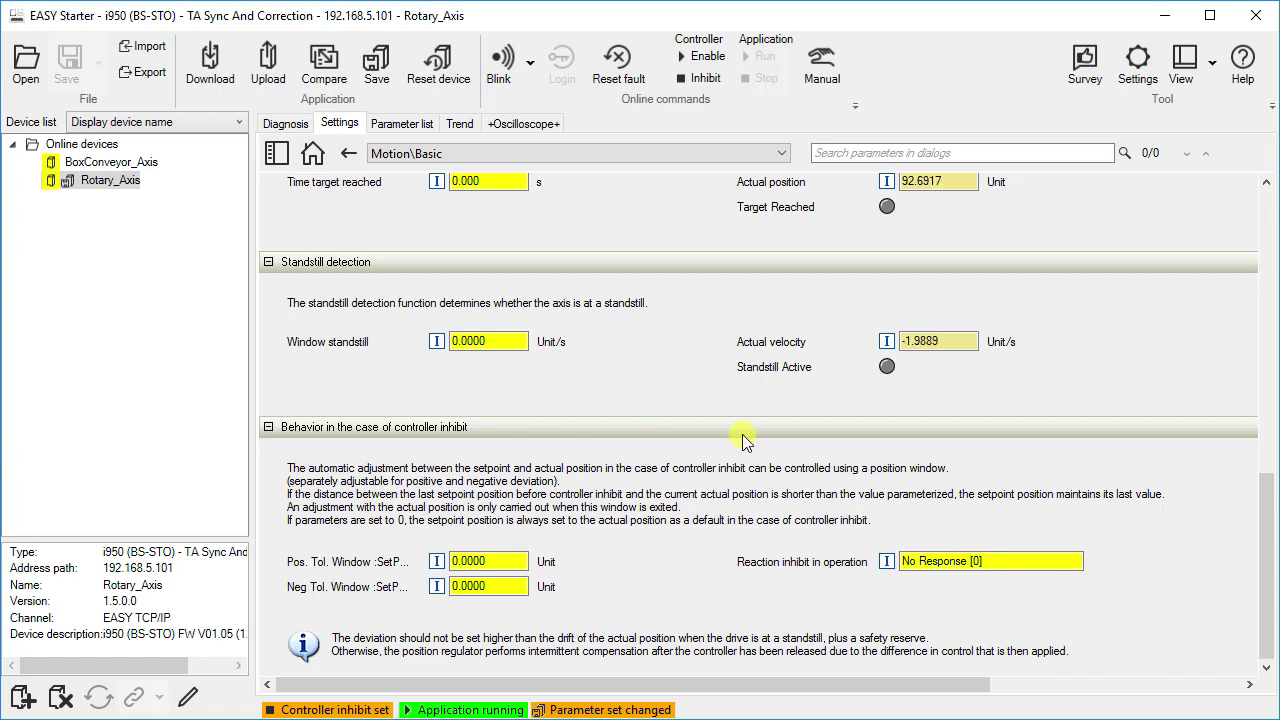
click(349, 158)
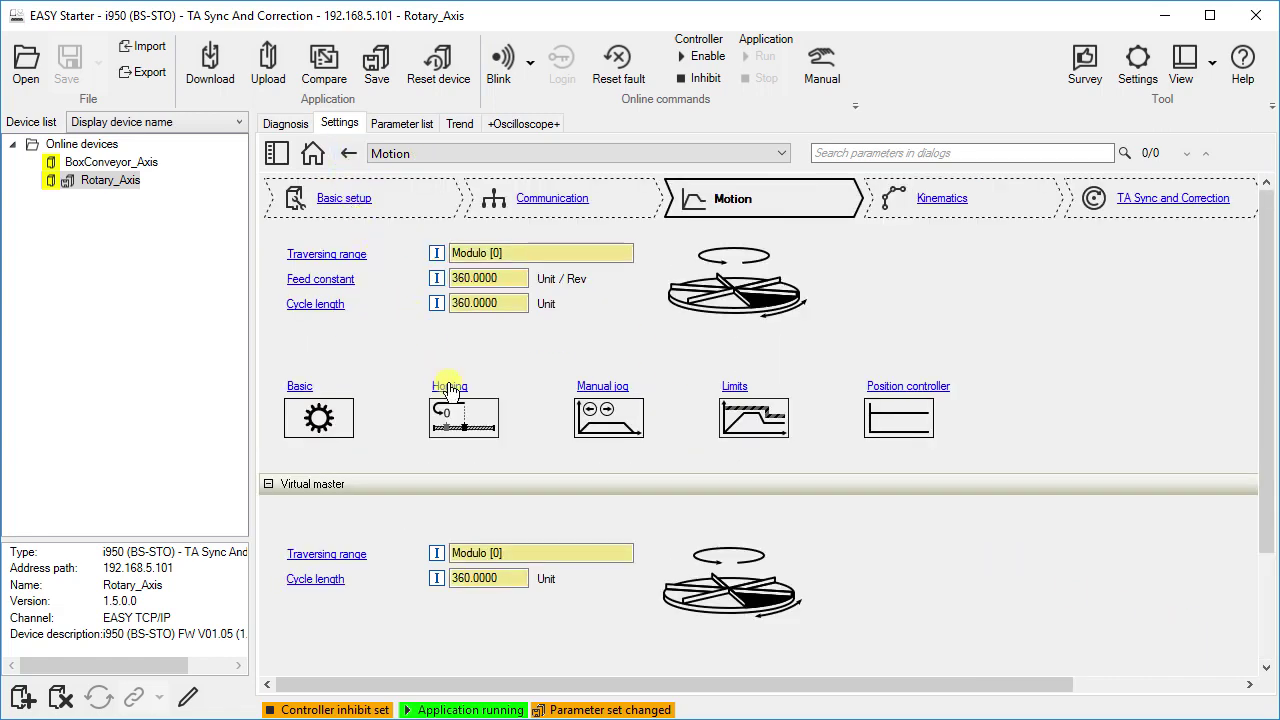
click(449, 386)
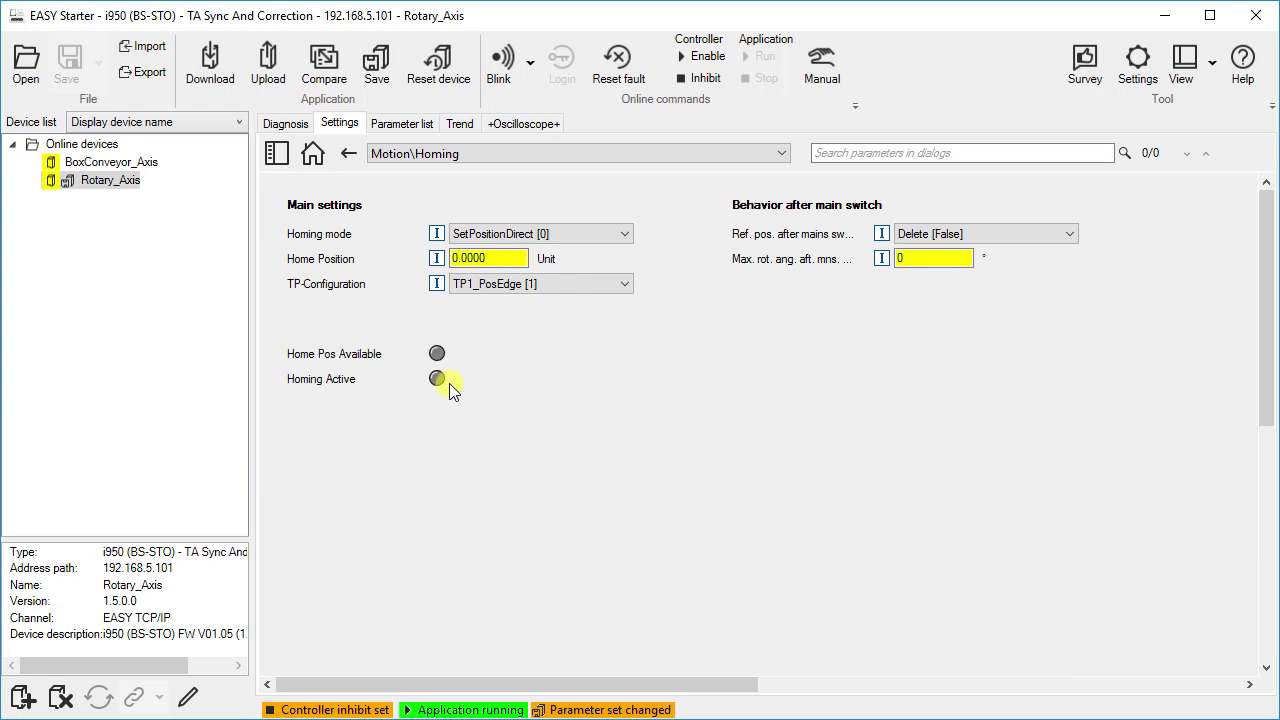
click(620, 243)
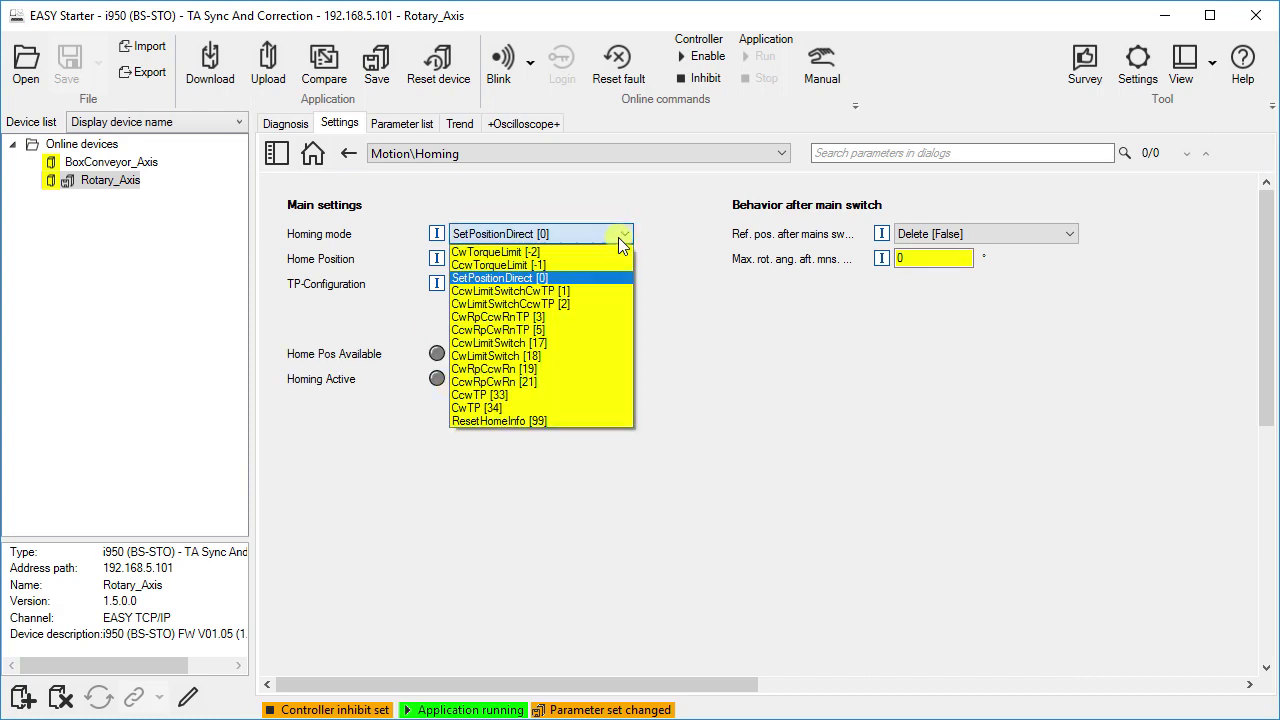
click(583, 394)
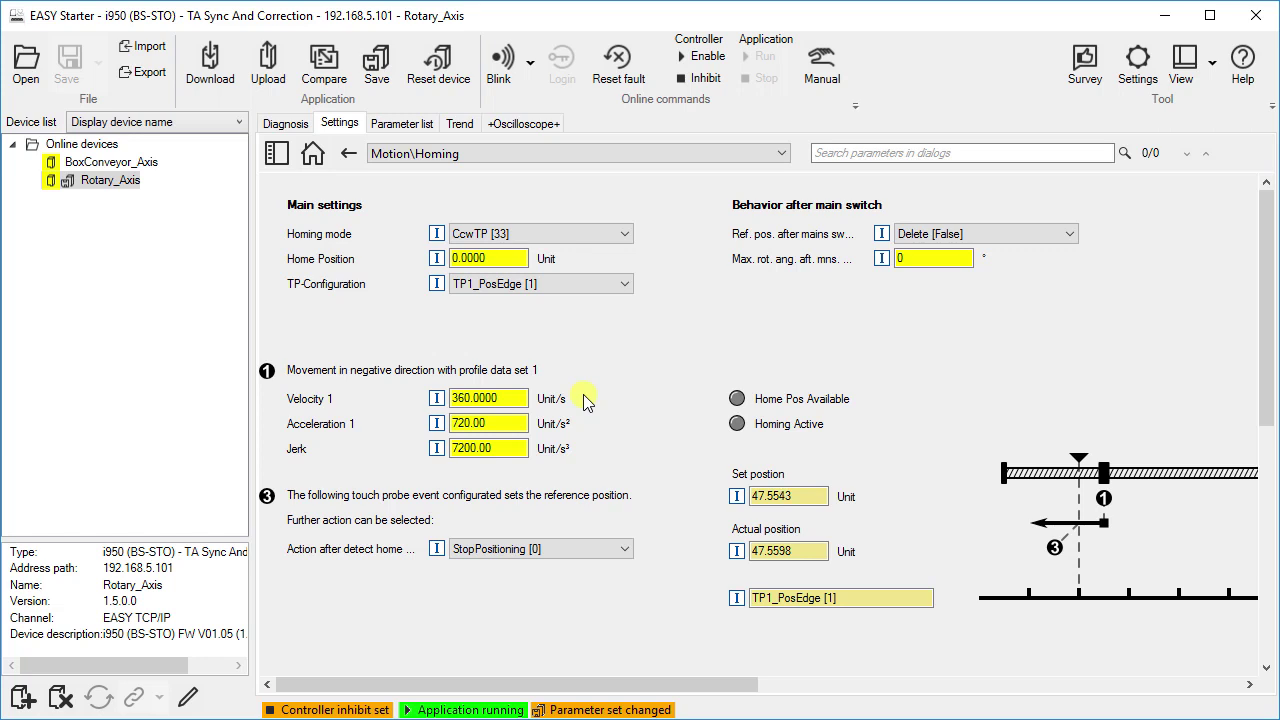
click(623, 235)
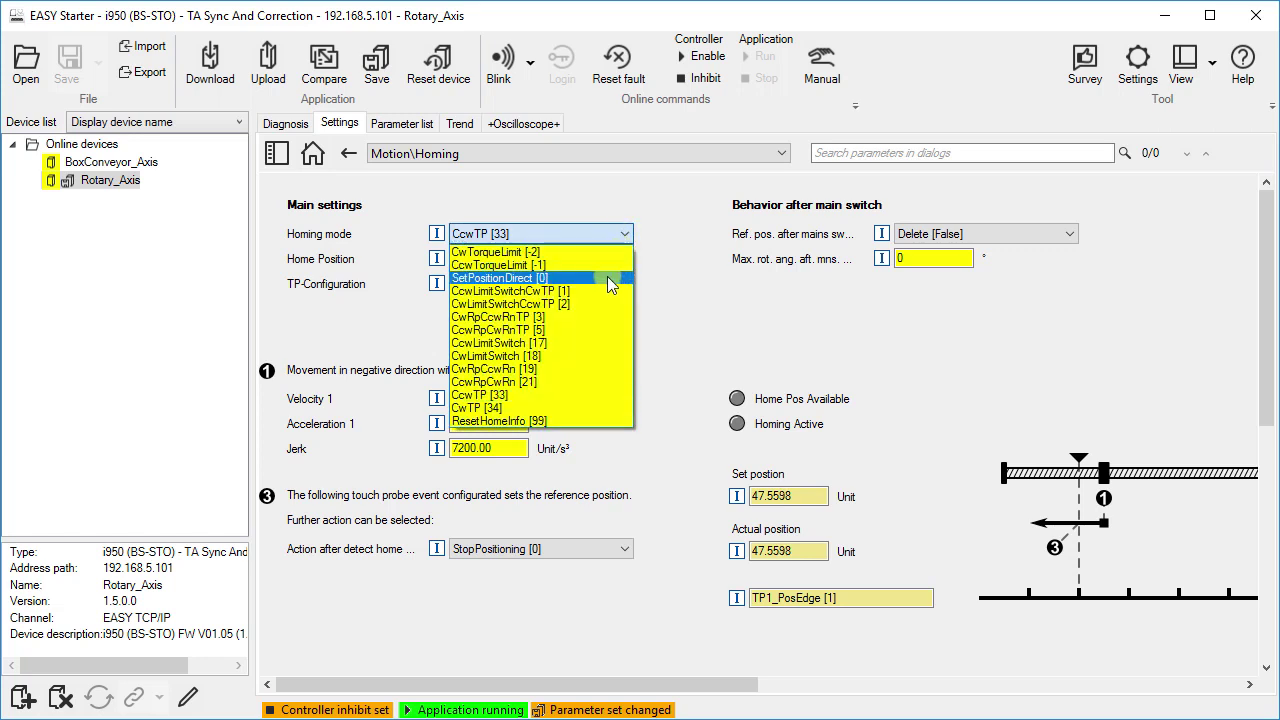
click(607, 277)
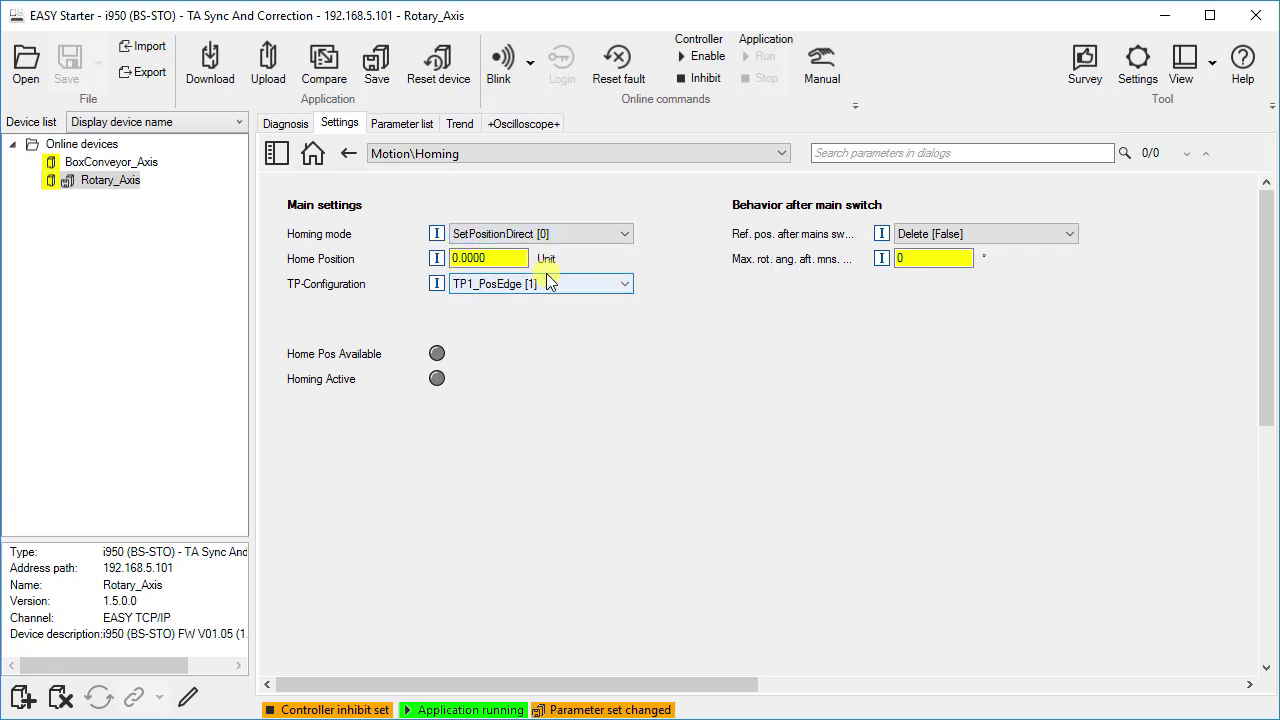
click(350, 155)
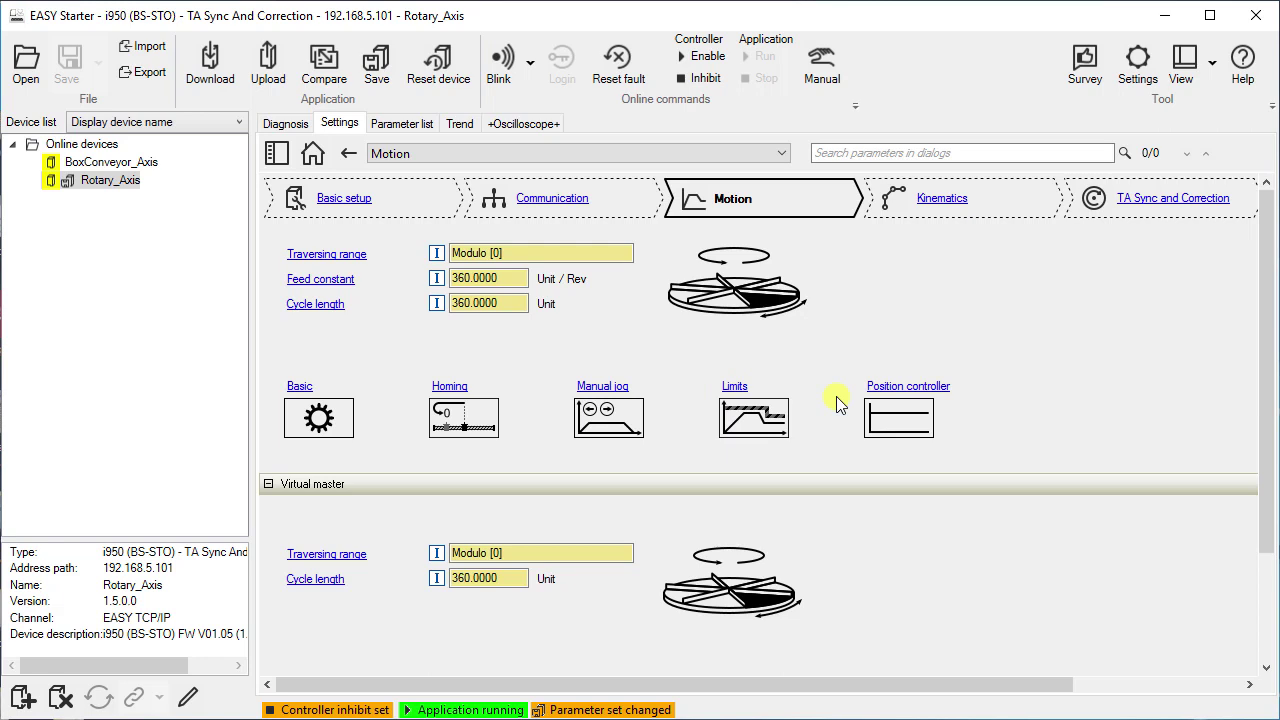
- Set the Position controller default control mode to Poscontrol motor feedback [0], after briefly trying Encoder_Axis
click(908, 387)
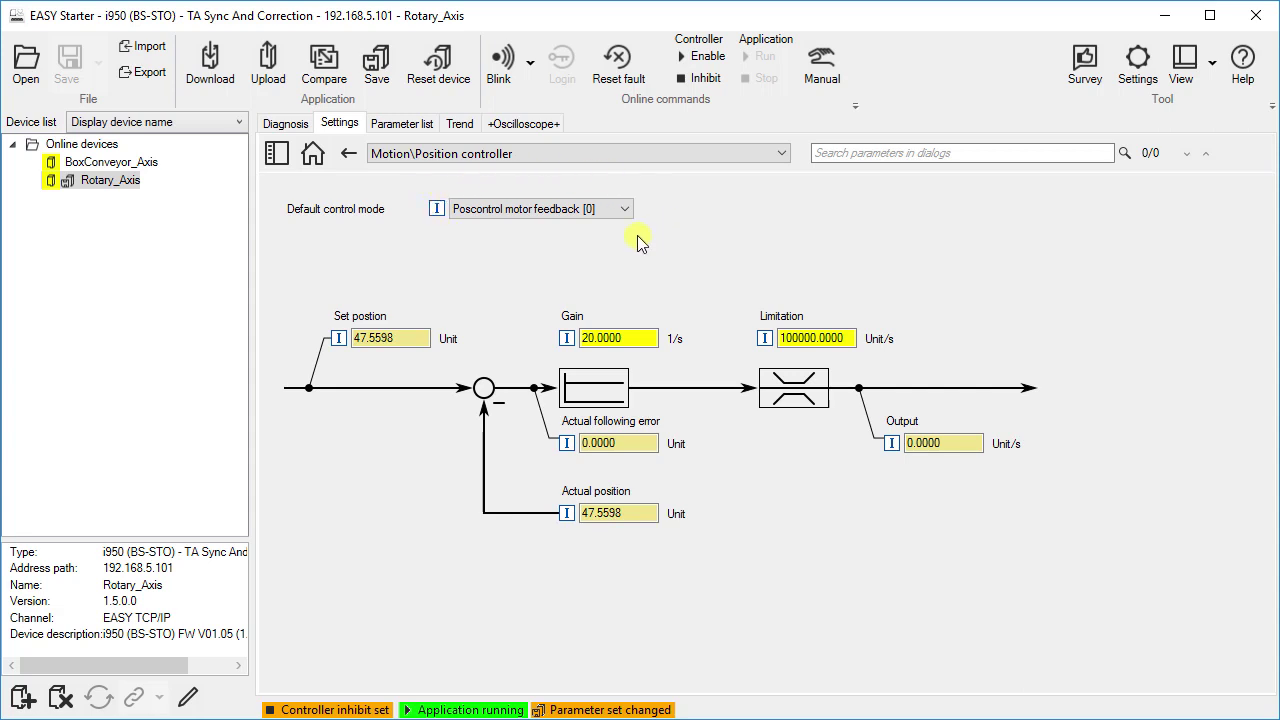
mouse_move(438, 216)
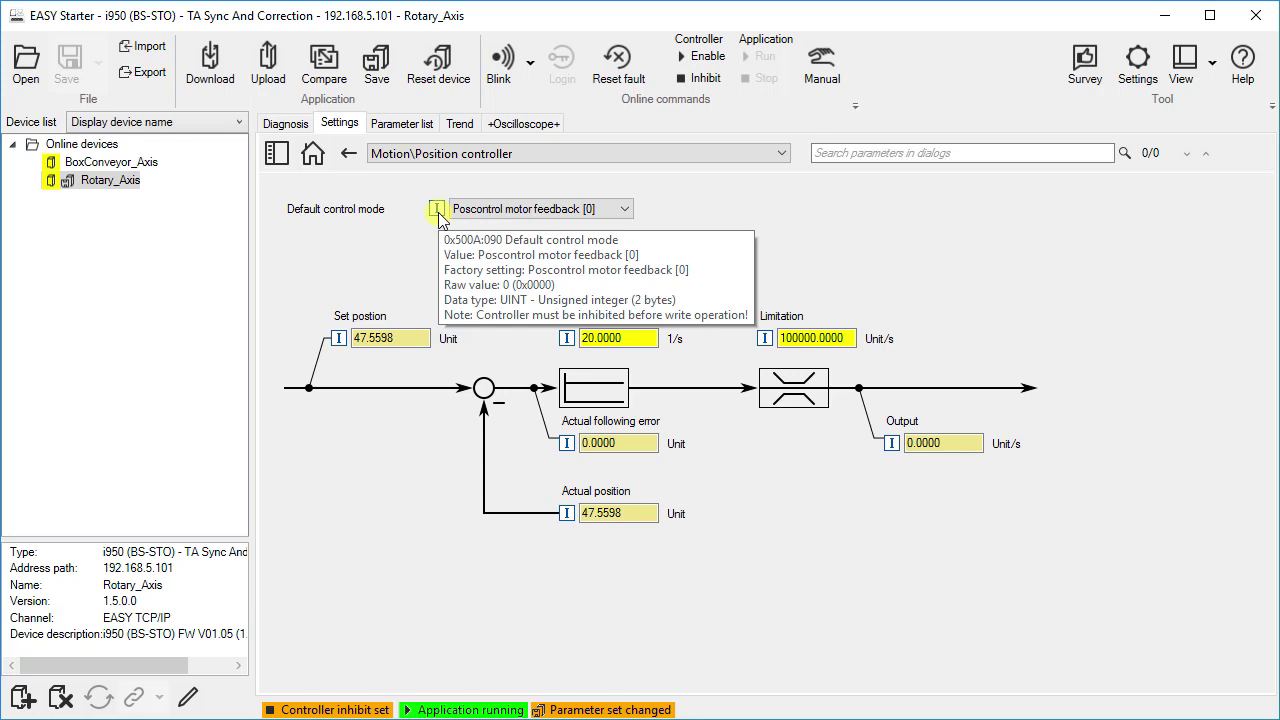
click(625, 212)
click(614, 241)
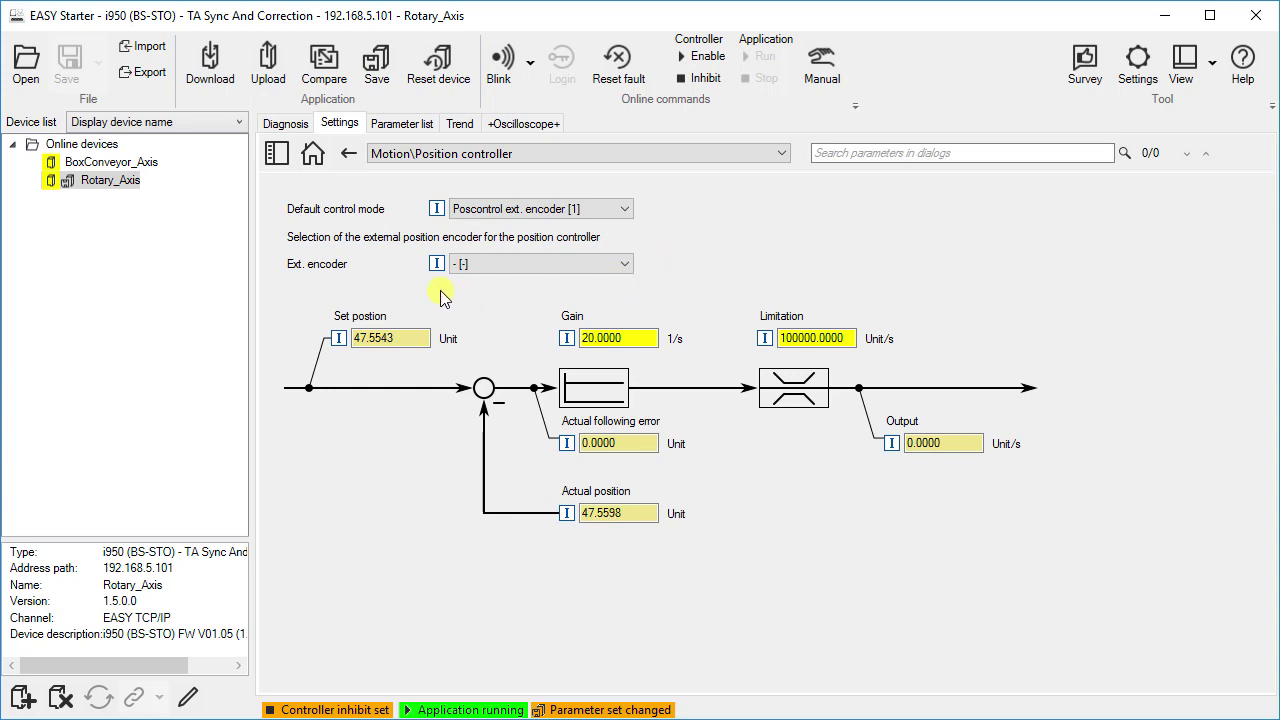
click(626, 266)
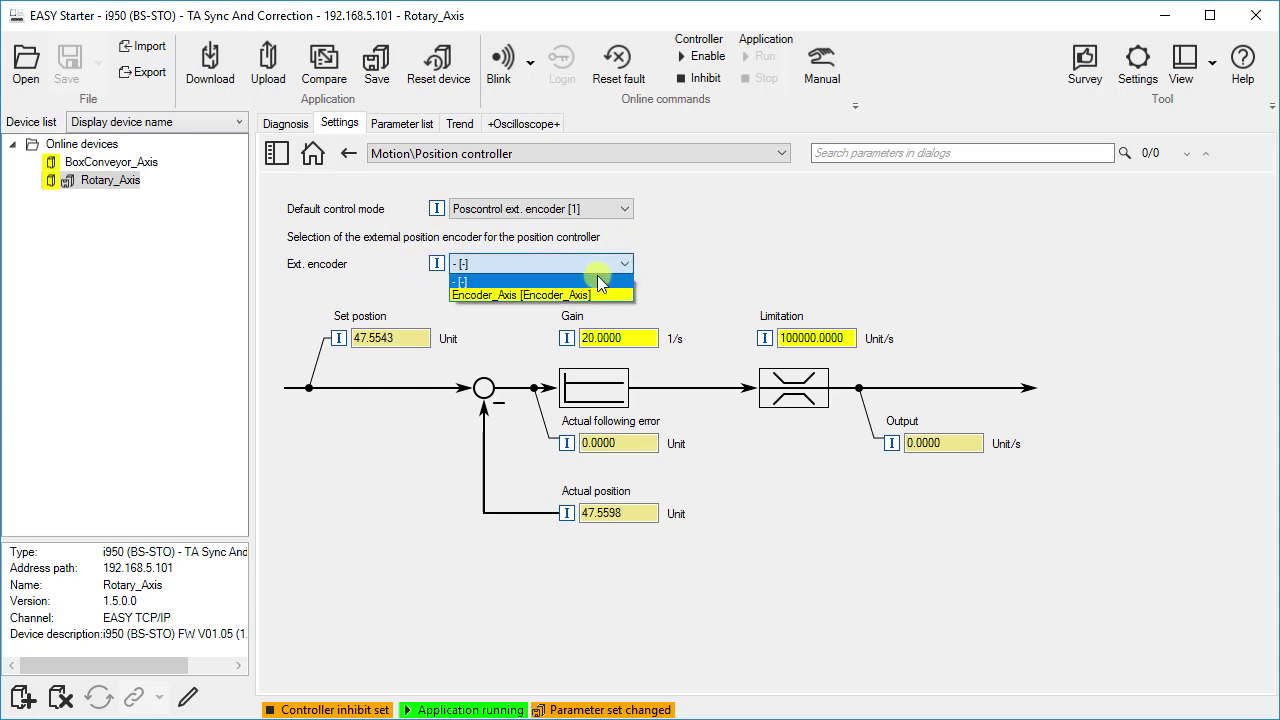
click(463, 288)
mouse_move(437, 272)
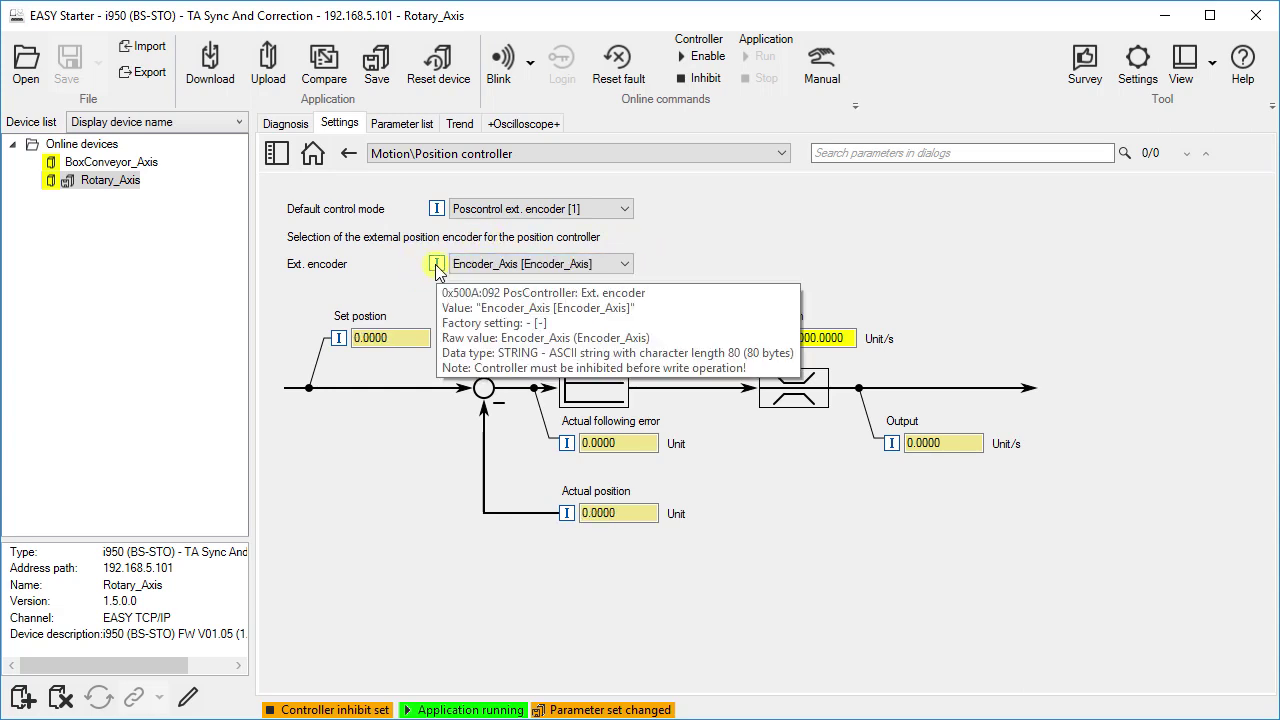
click(620, 209)
click(600, 220)
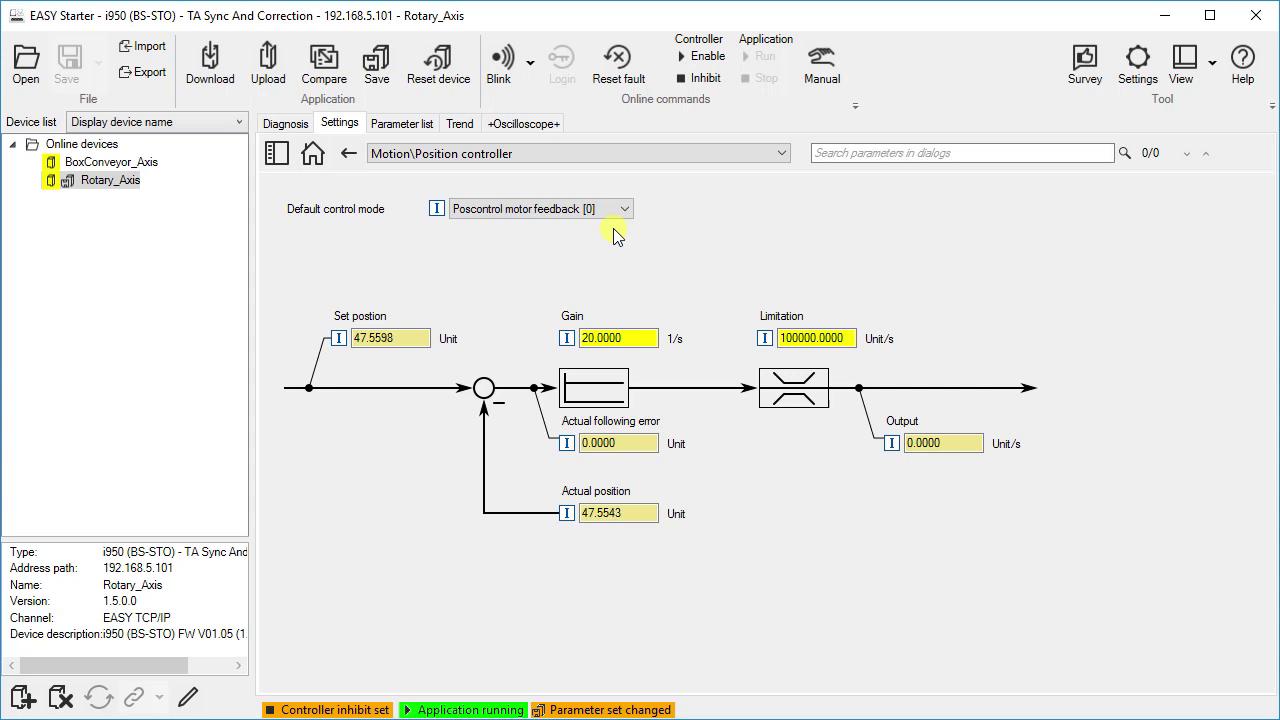
- Go to the TA Sync and Correction page and scroll through its source settings and status signals
click(349, 156)
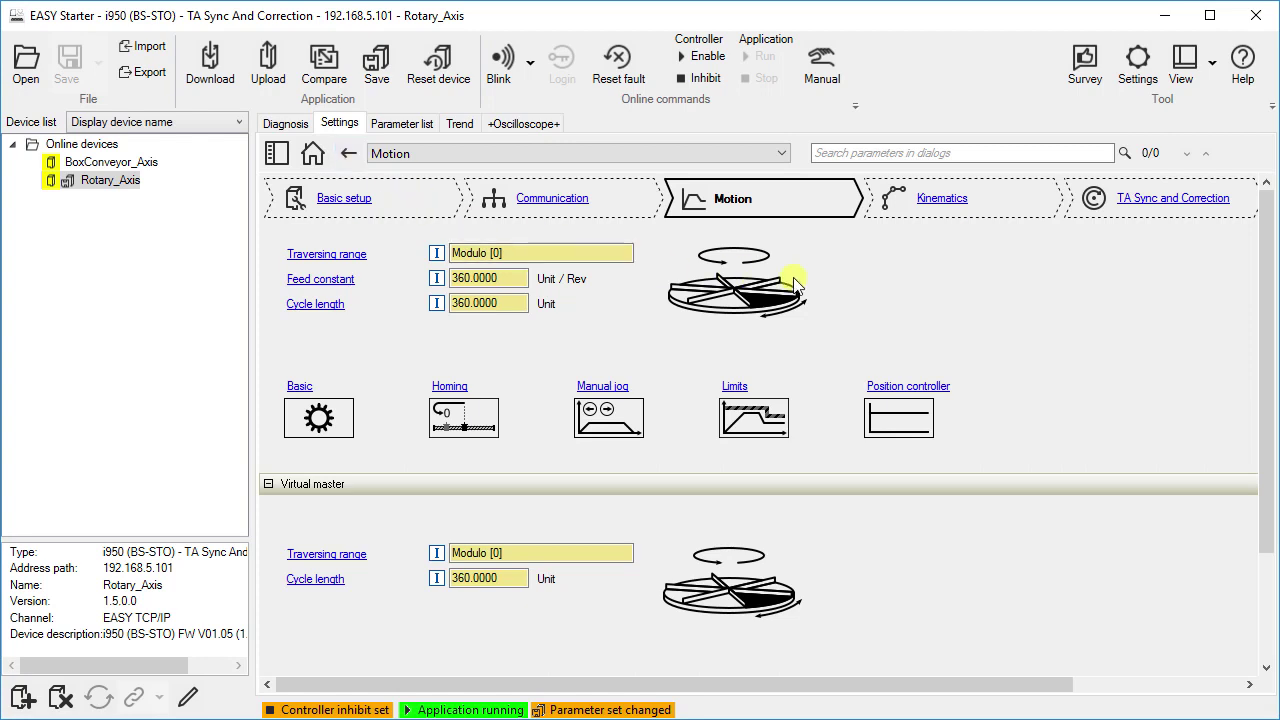
click(1190, 210)
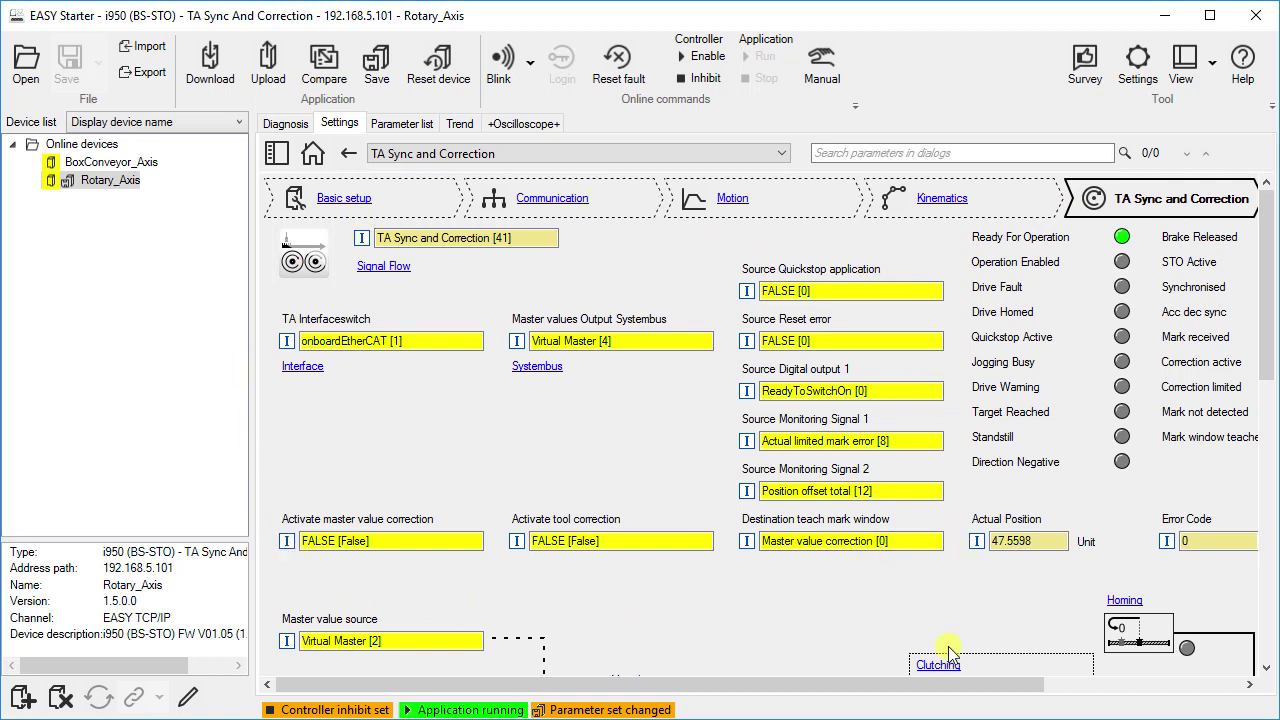
drag(940, 688, 1198, 688)
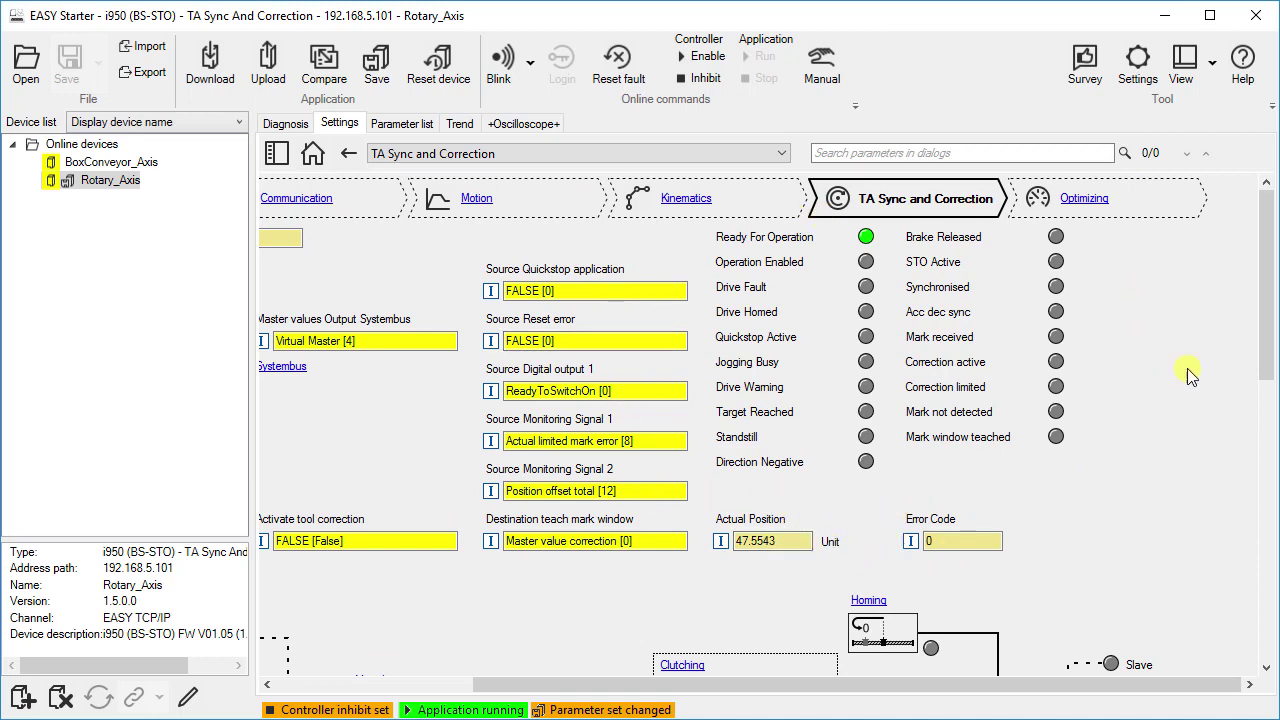
drag(1266, 343, 1256, 503)
drag(1037, 694, 800, 695)
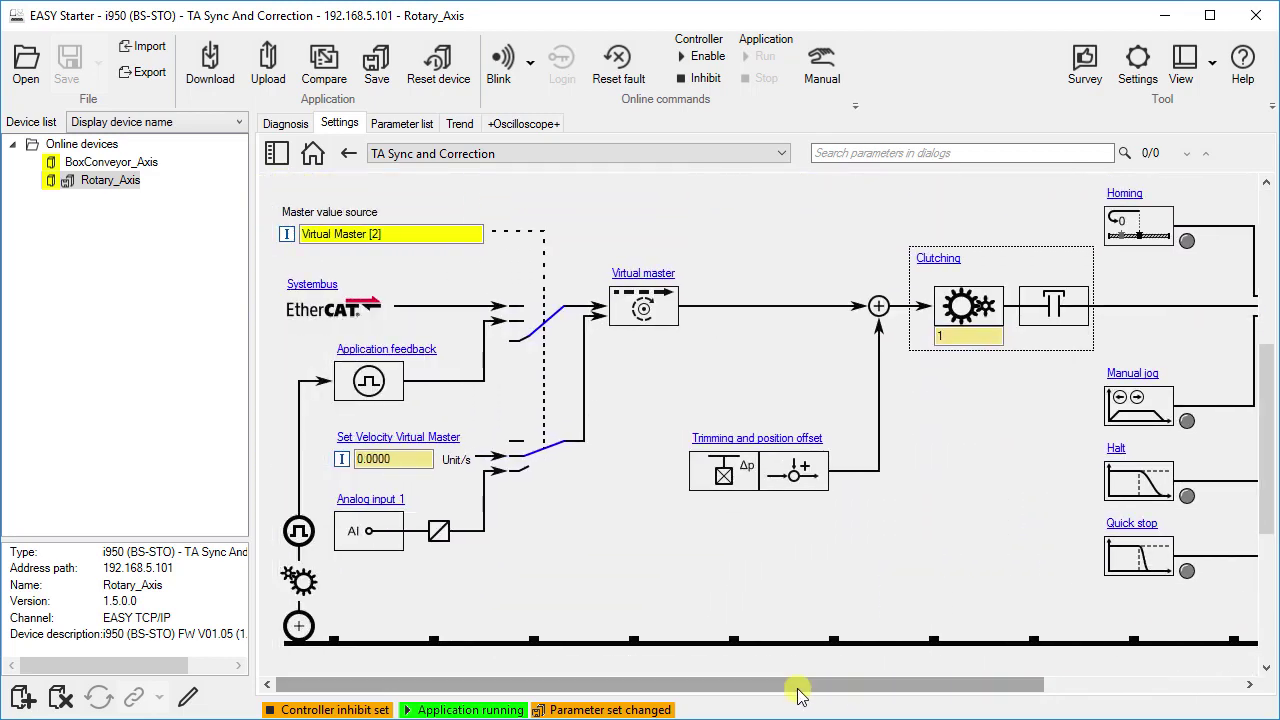
drag(1266, 514, 1258, 345)
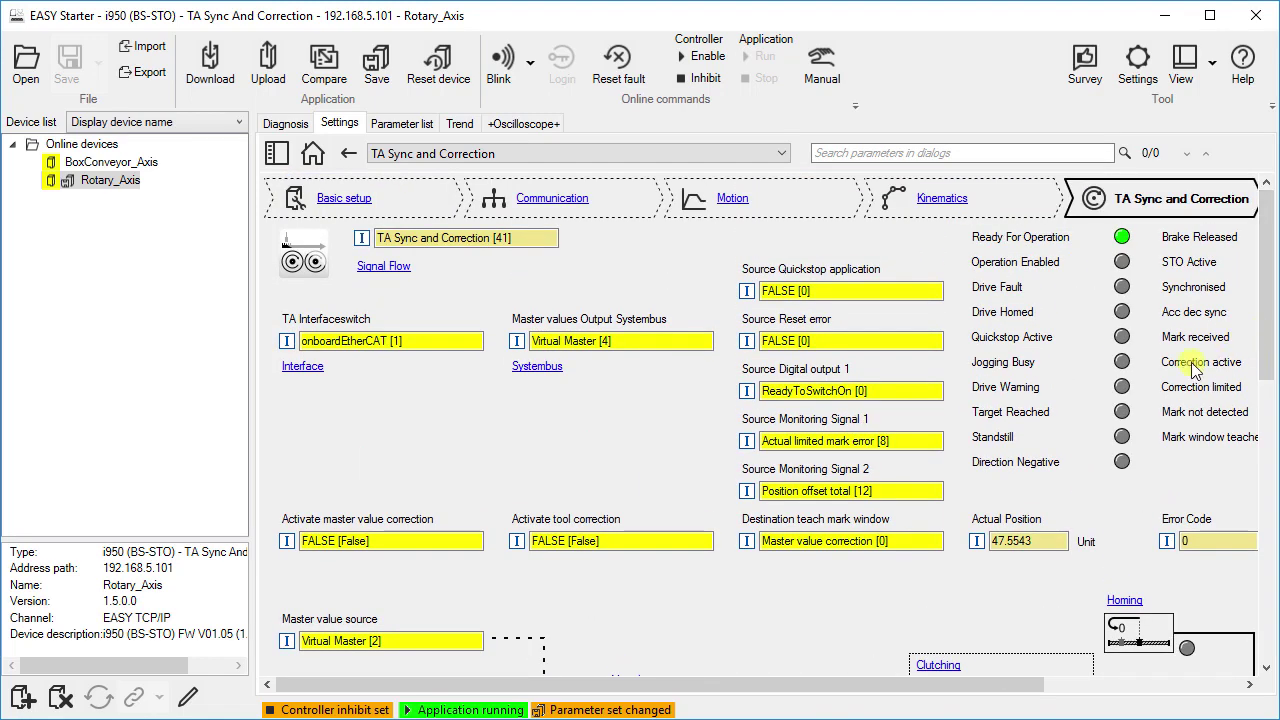
click(385, 270)
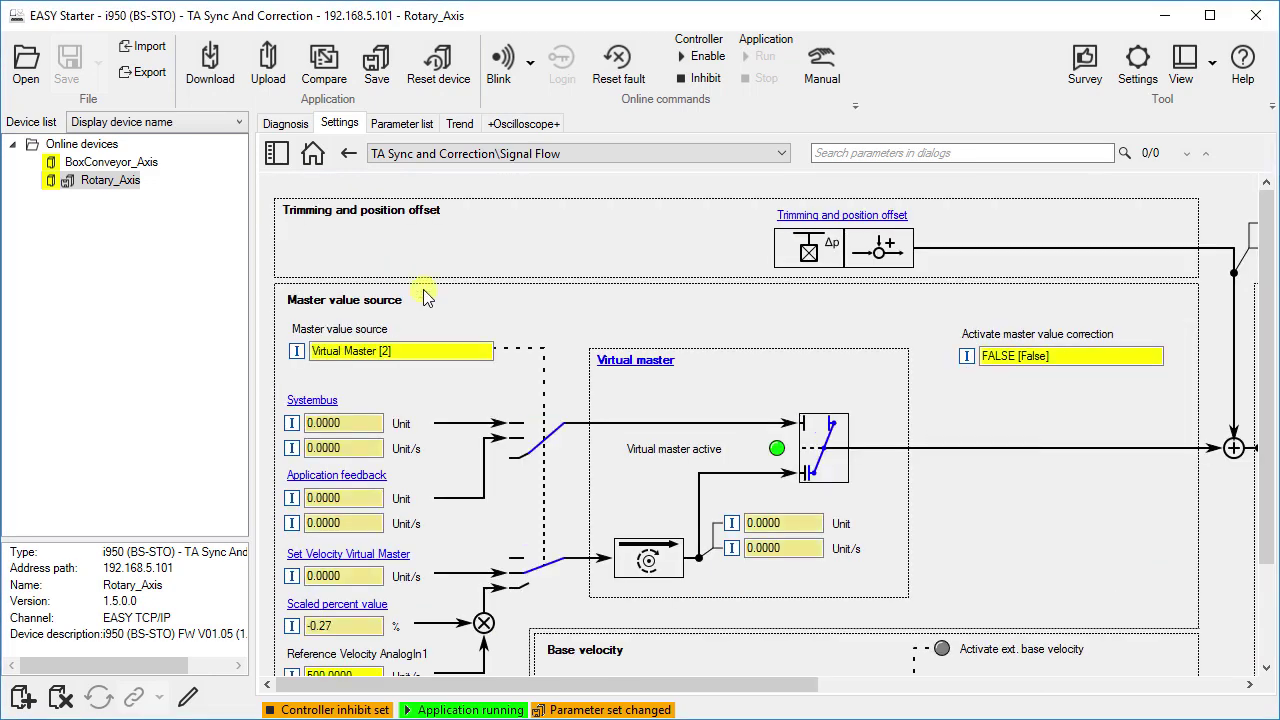
drag(1262, 432, 1260, 503)
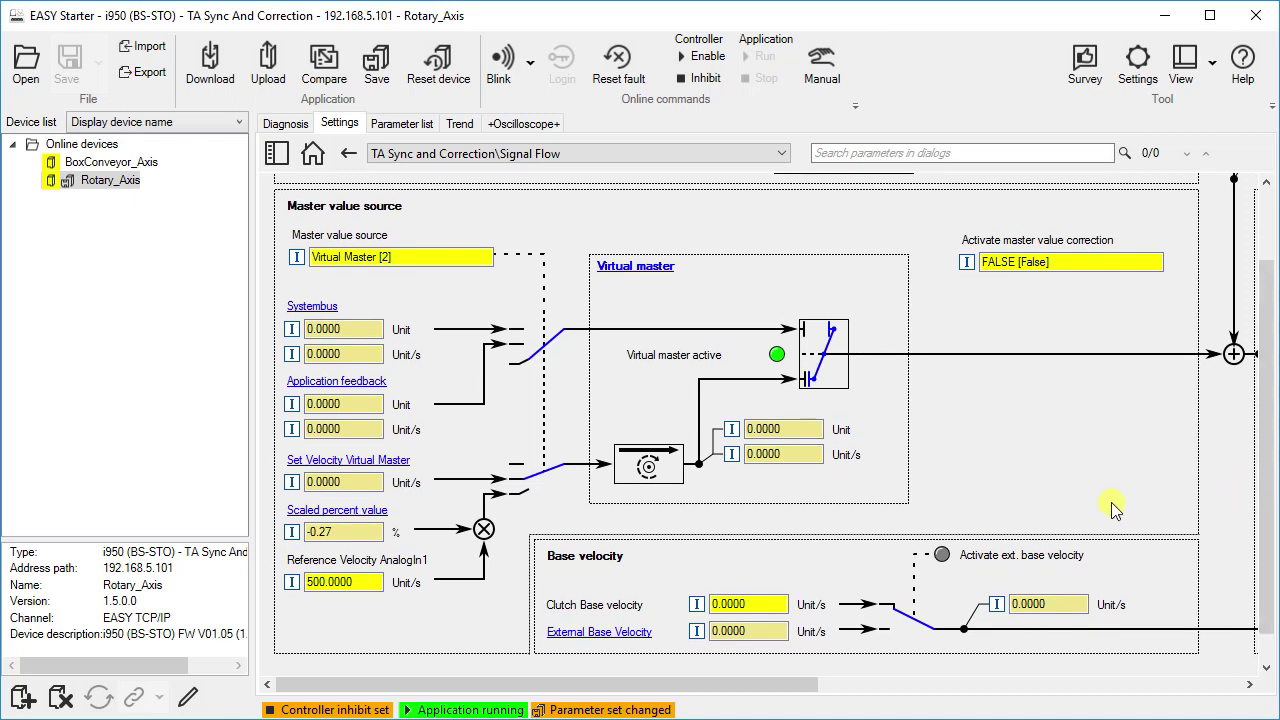
drag(697, 680, 1171, 686)
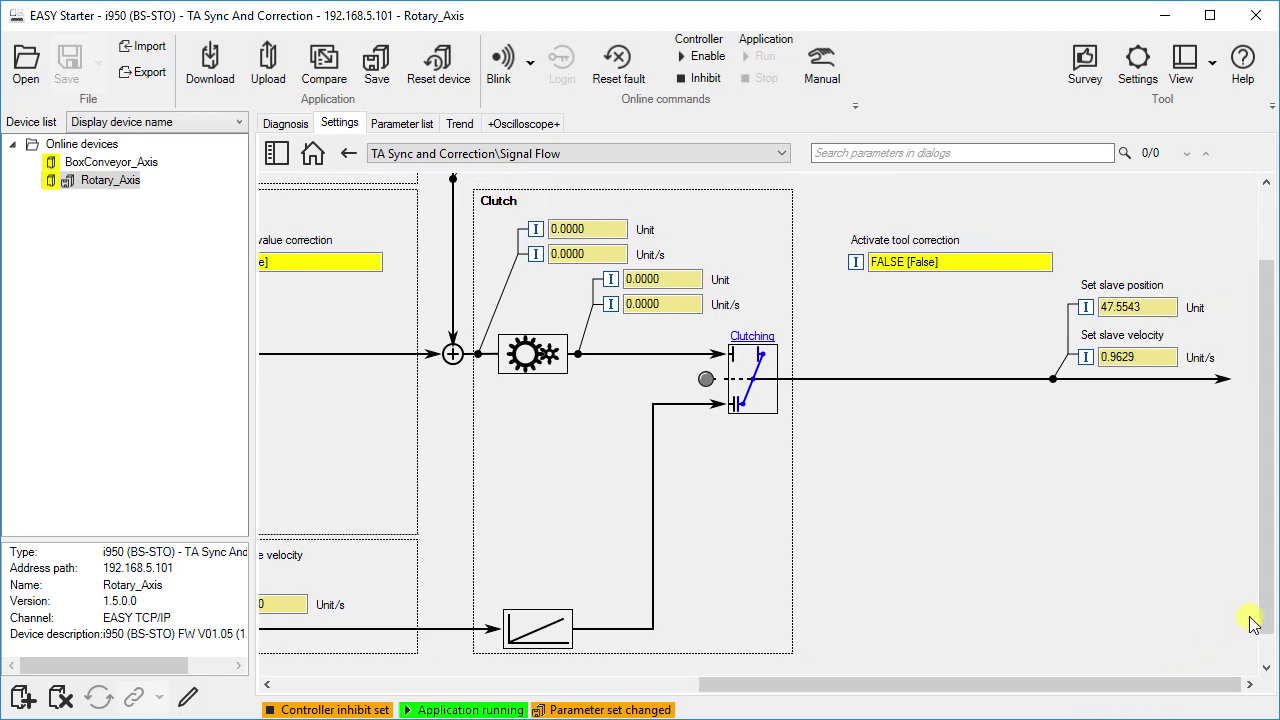
drag(1266, 609, 1266, 543)
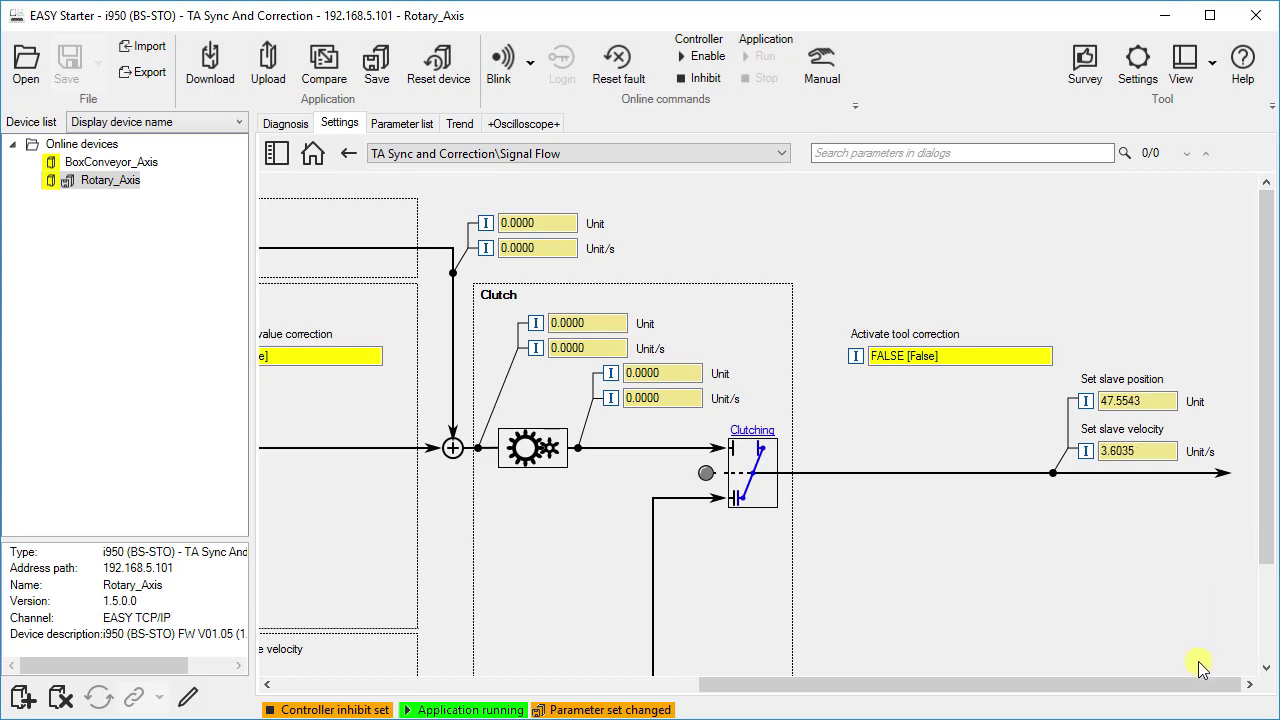
drag(1177, 682, 680, 692)
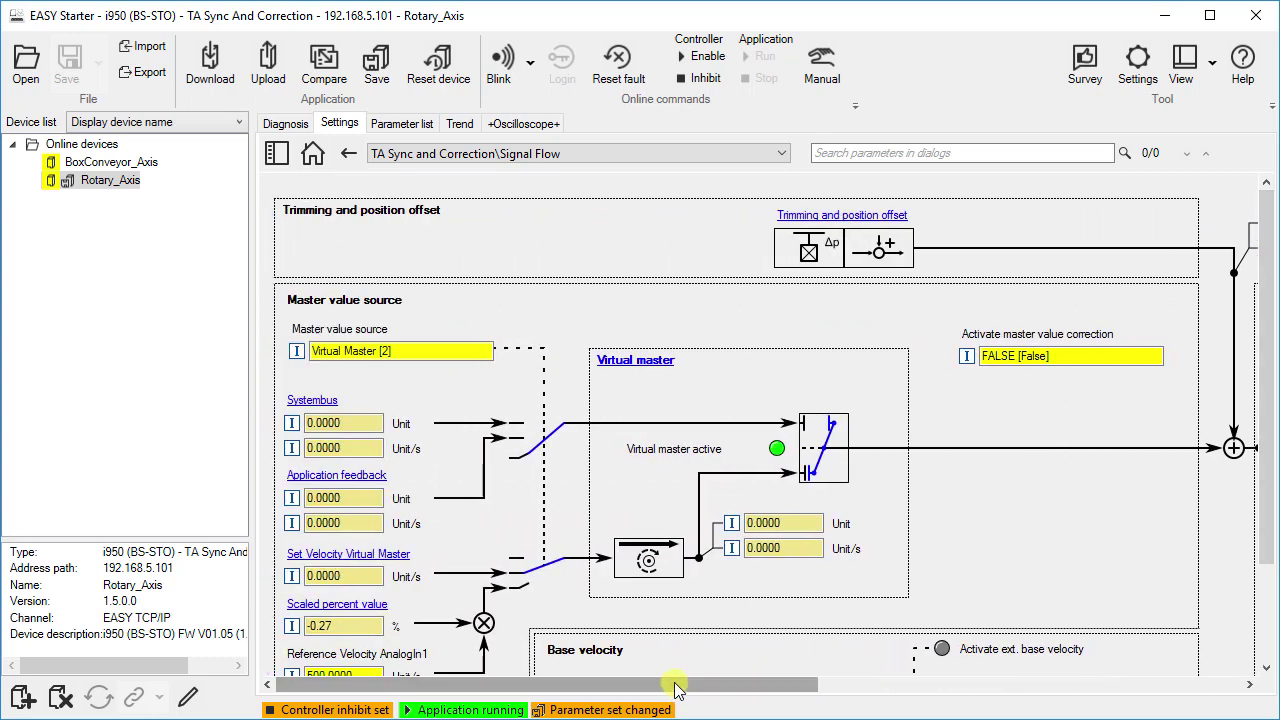
click(343, 152)
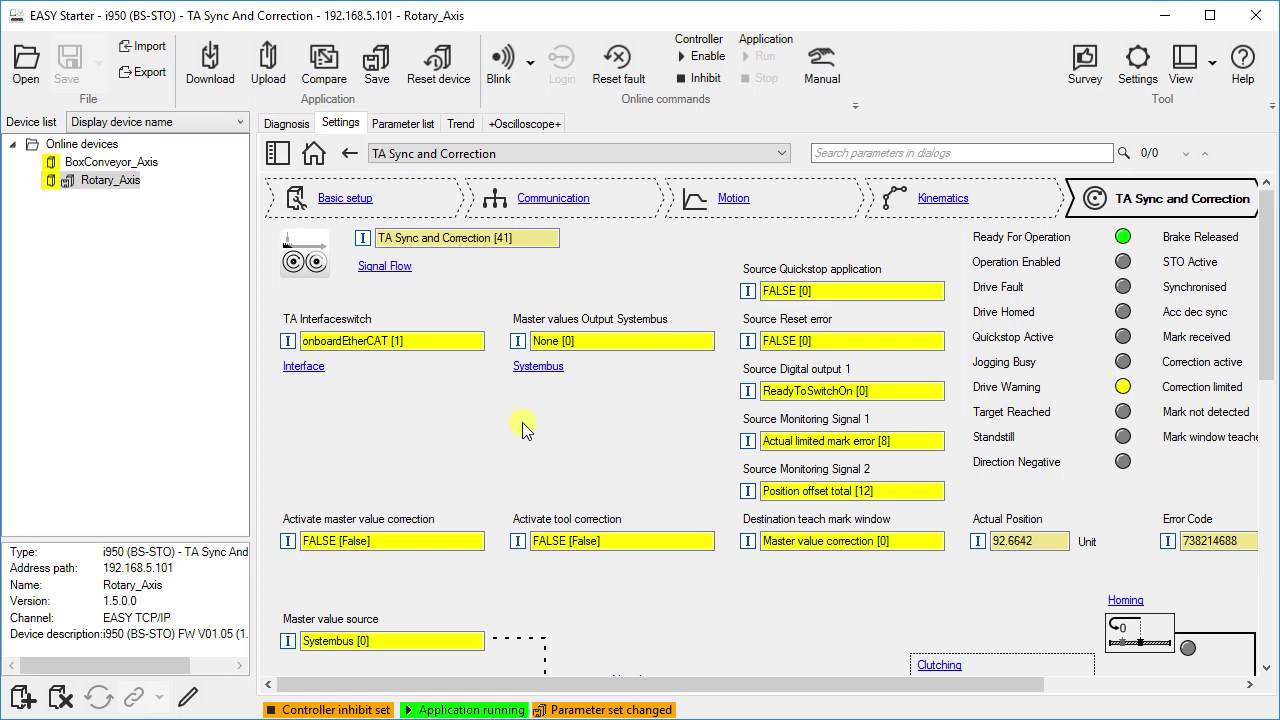
- Set Master value source to Virtual Master [2] and open the Virtual master detail page
drag(1263, 300, 1260, 448)
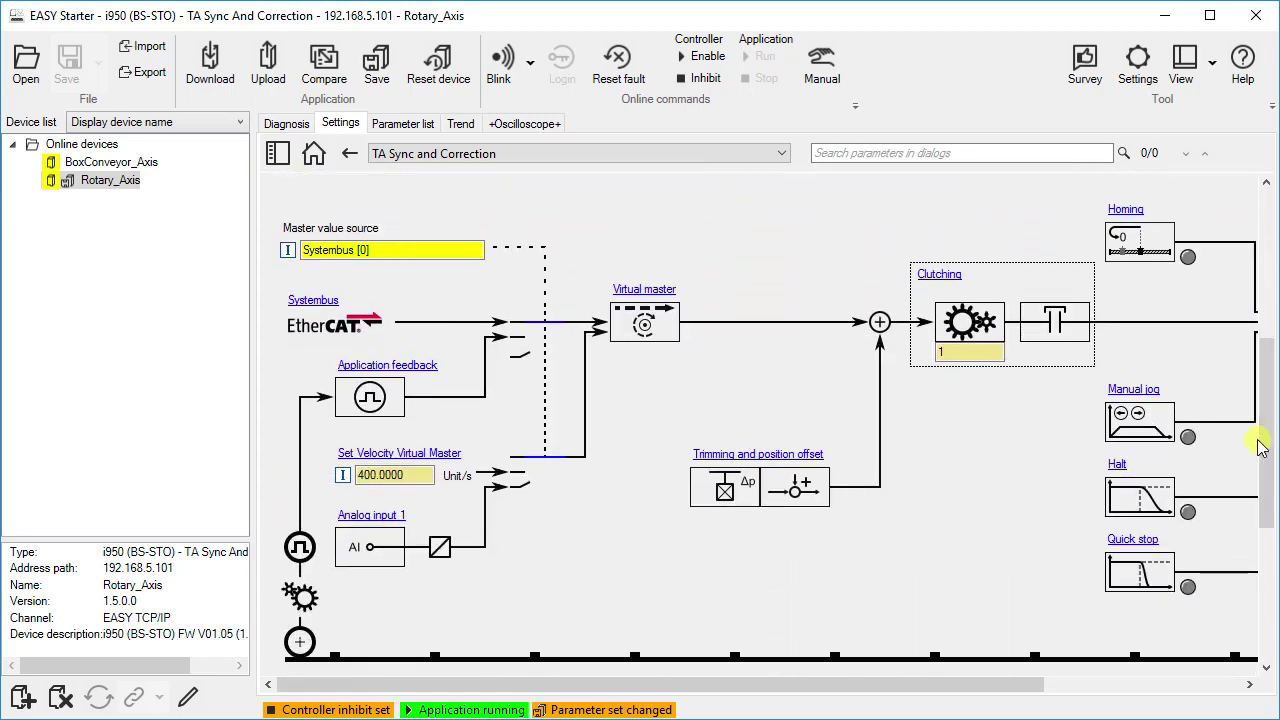
click(475, 252)
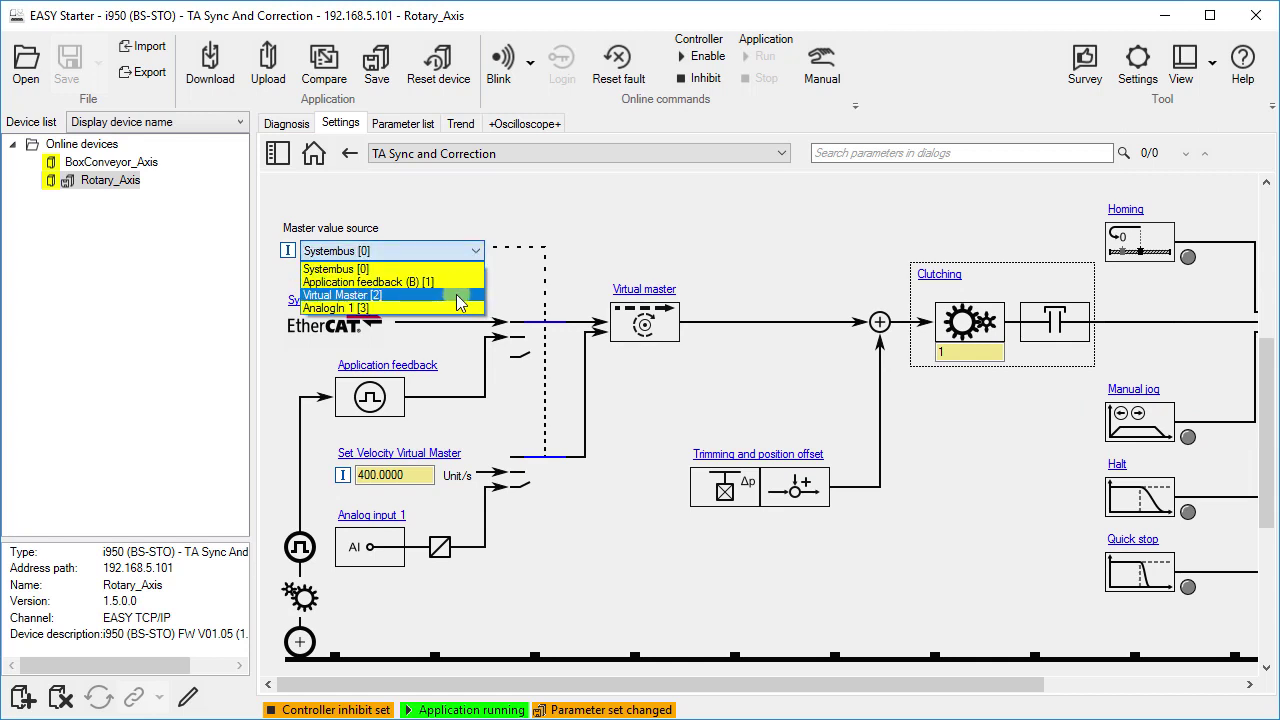
click(459, 295)
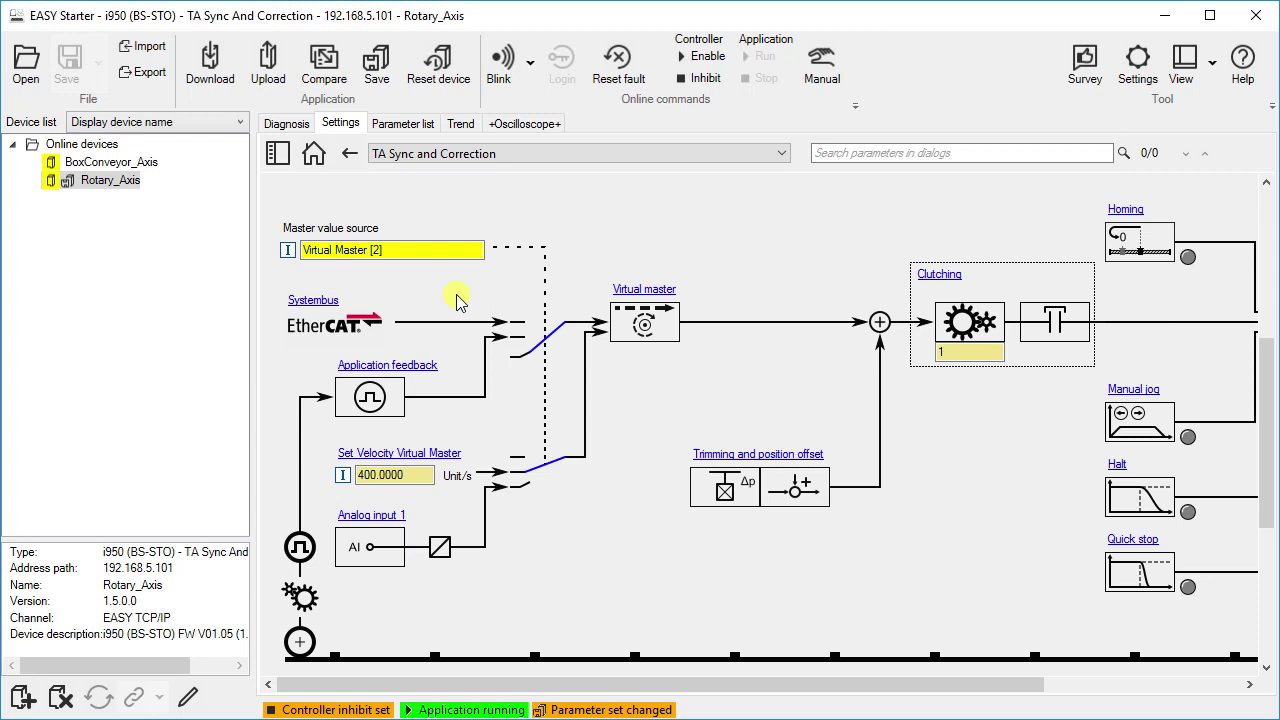
click(645, 295)
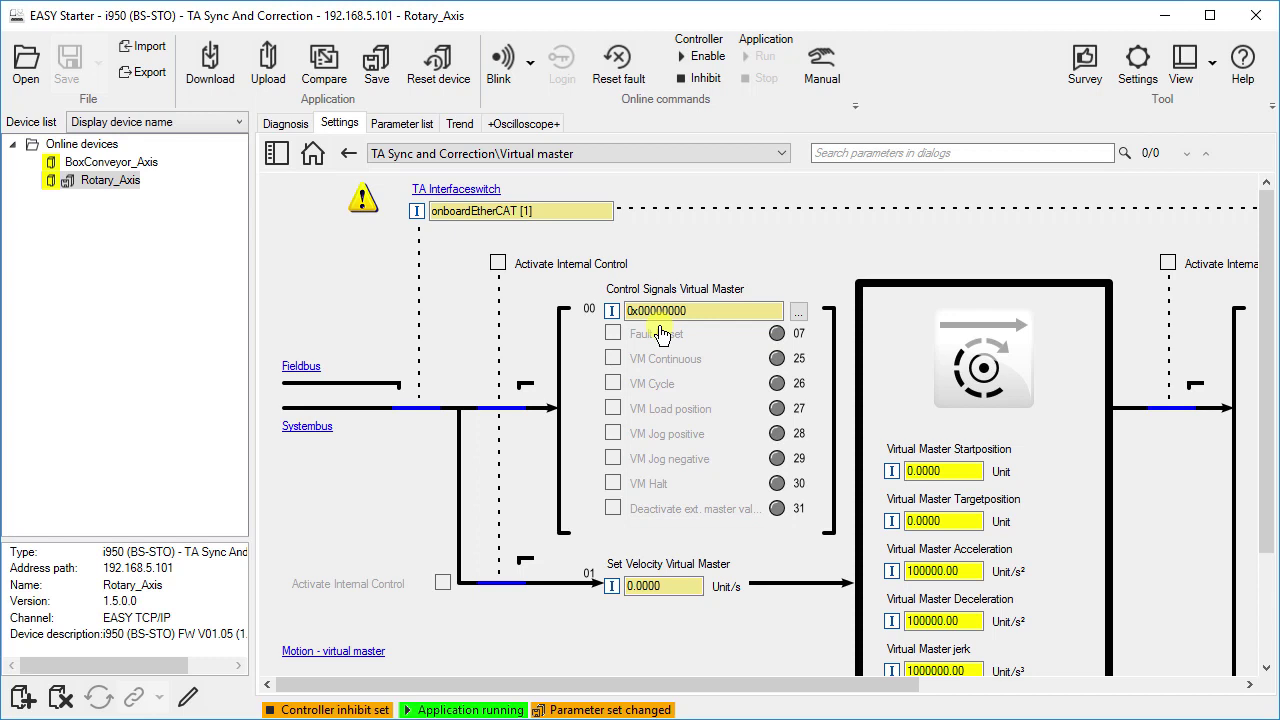
- Review the Virtual master status signals, then go to its motion settings (Modulo [0], 360.0000 cycle length)
mouse_move(657, 330)
drag(860, 688, 1109, 688)
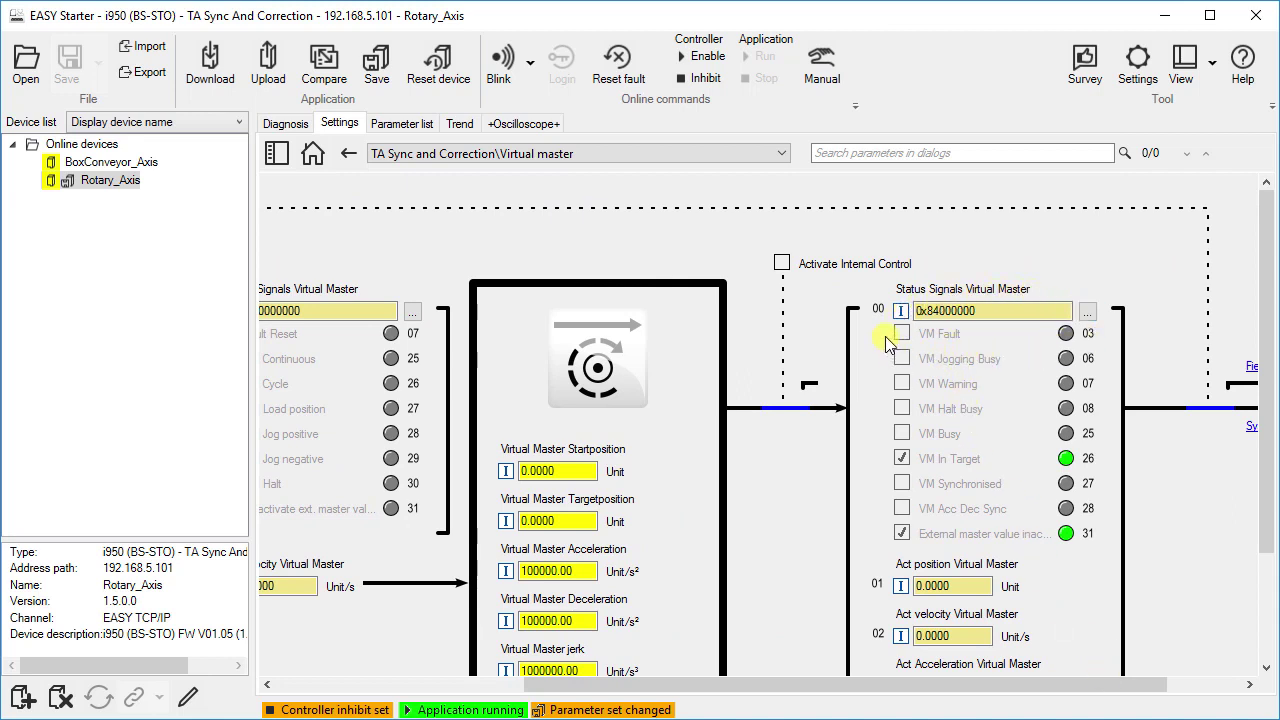
drag(830, 687, 594, 690)
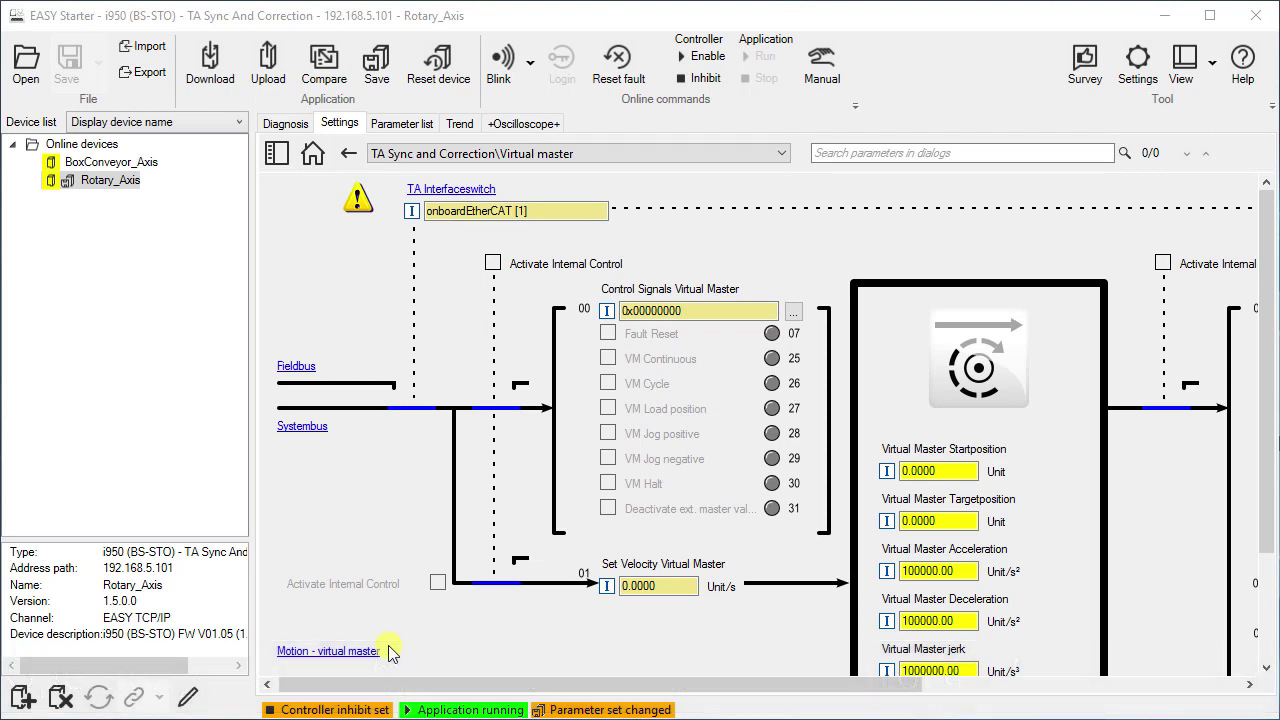
click(363, 651)
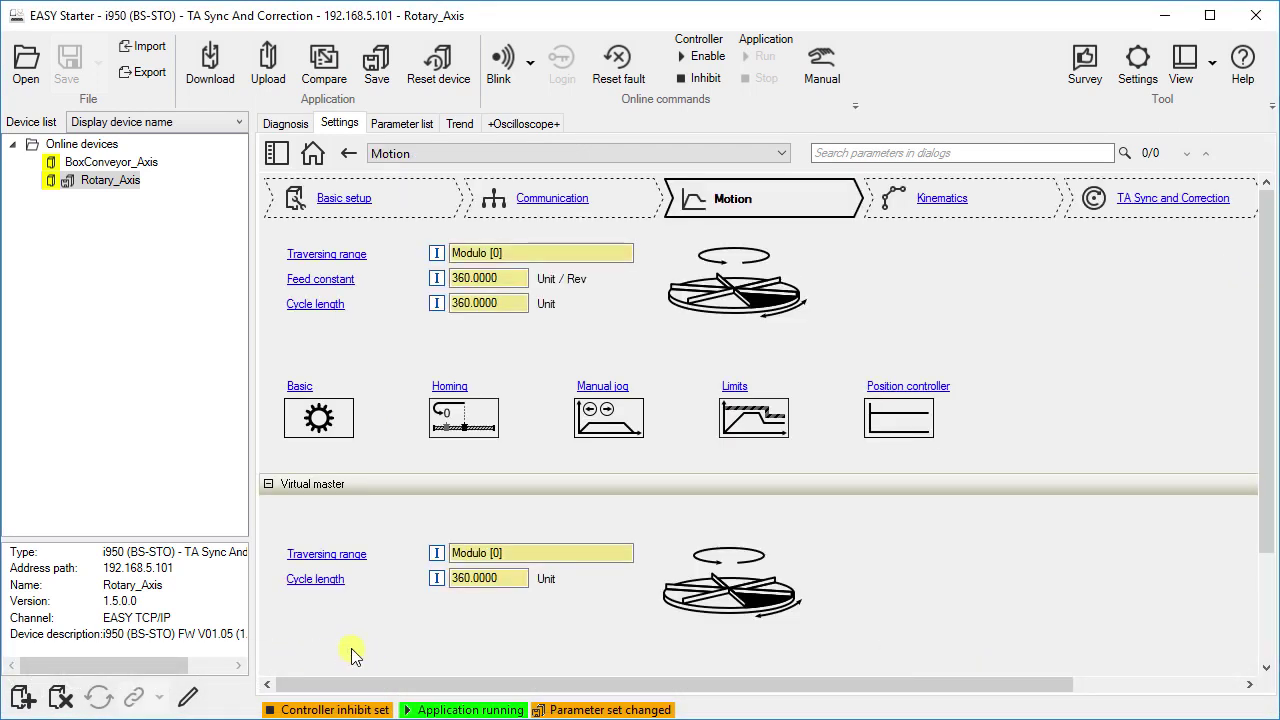
- Change the Manual jog VM velocity from 360 to 90 and return to the Virtual master page
drag(1262, 528, 1260, 656)
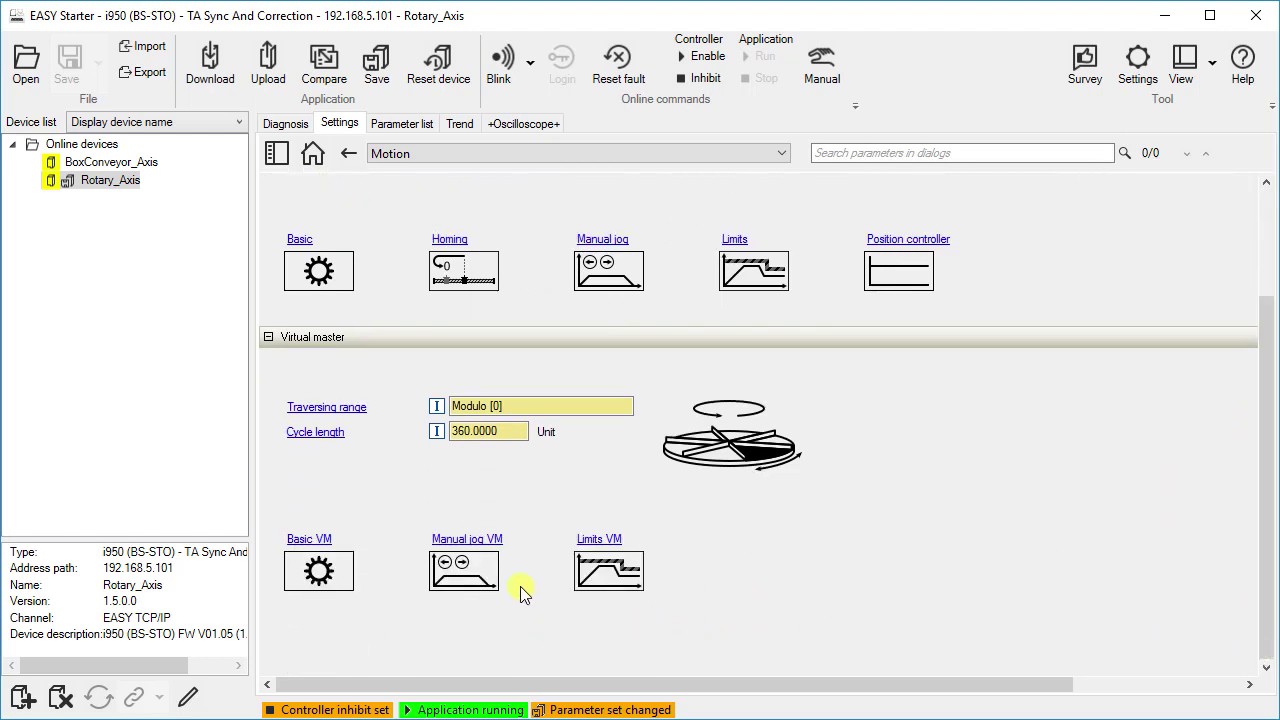
click(474, 549)
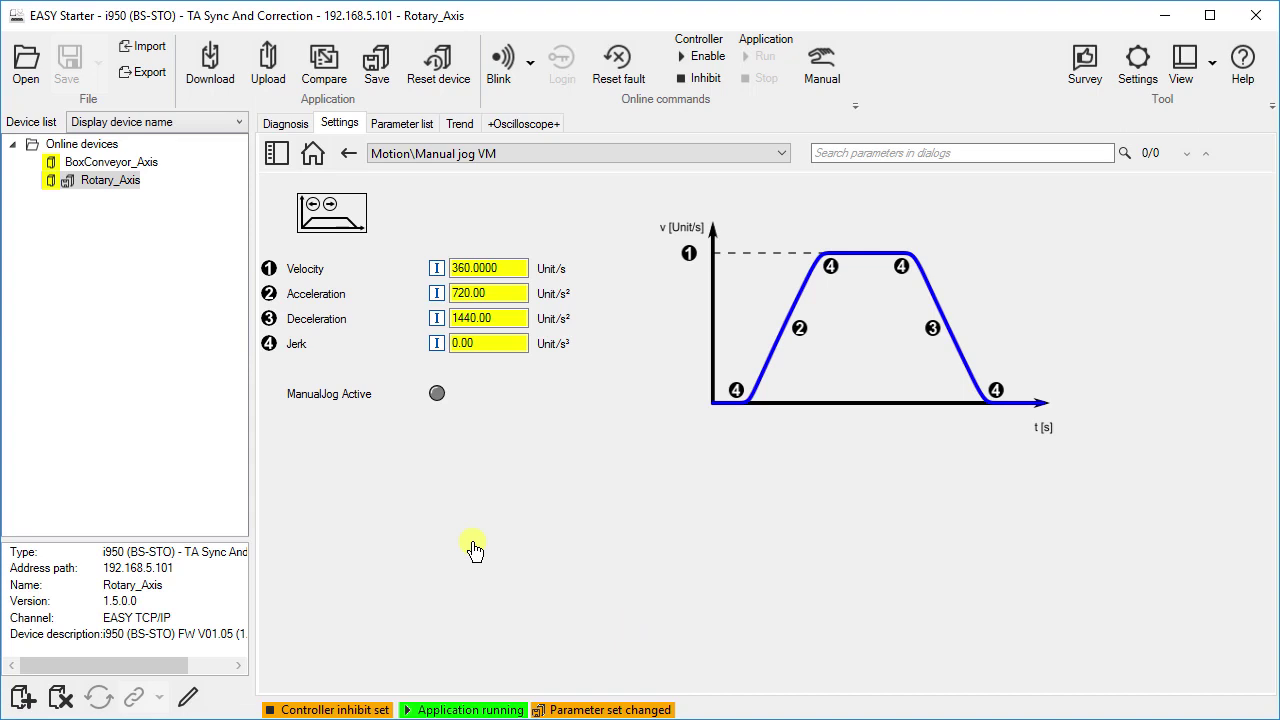
drag(512, 268, 419, 268)
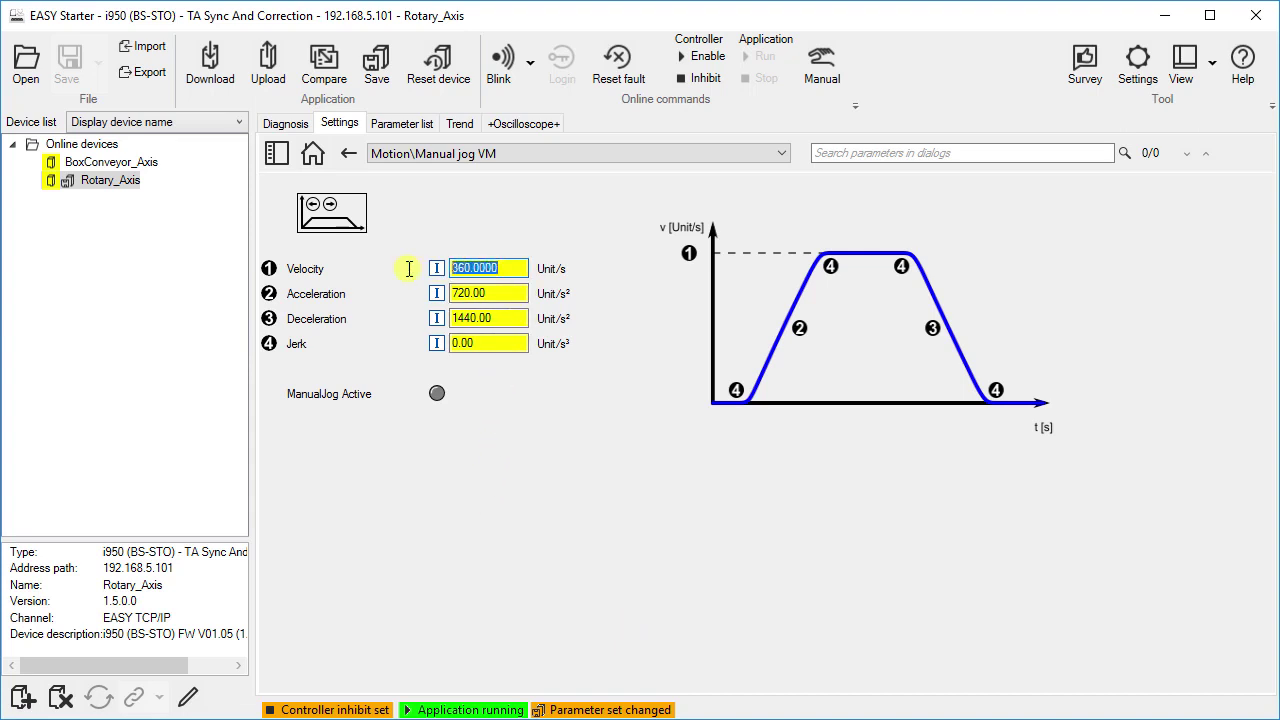
text(90)
click(352, 158)
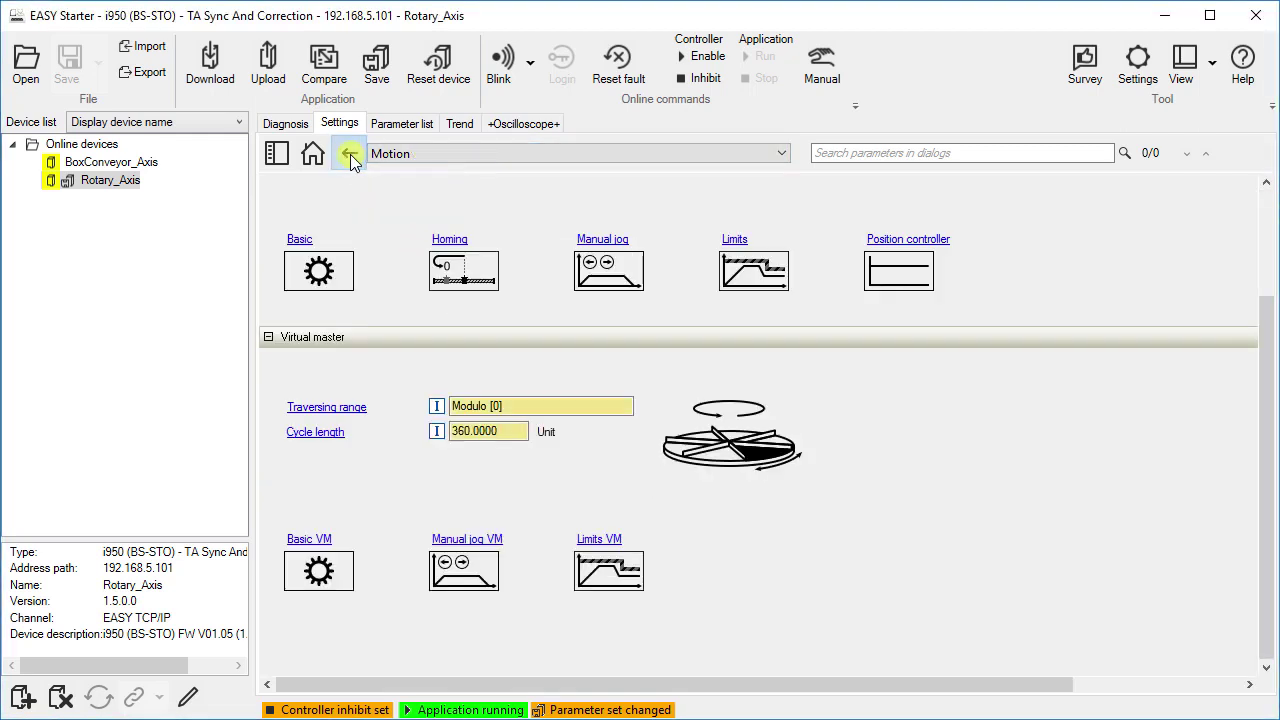
click(350, 155)
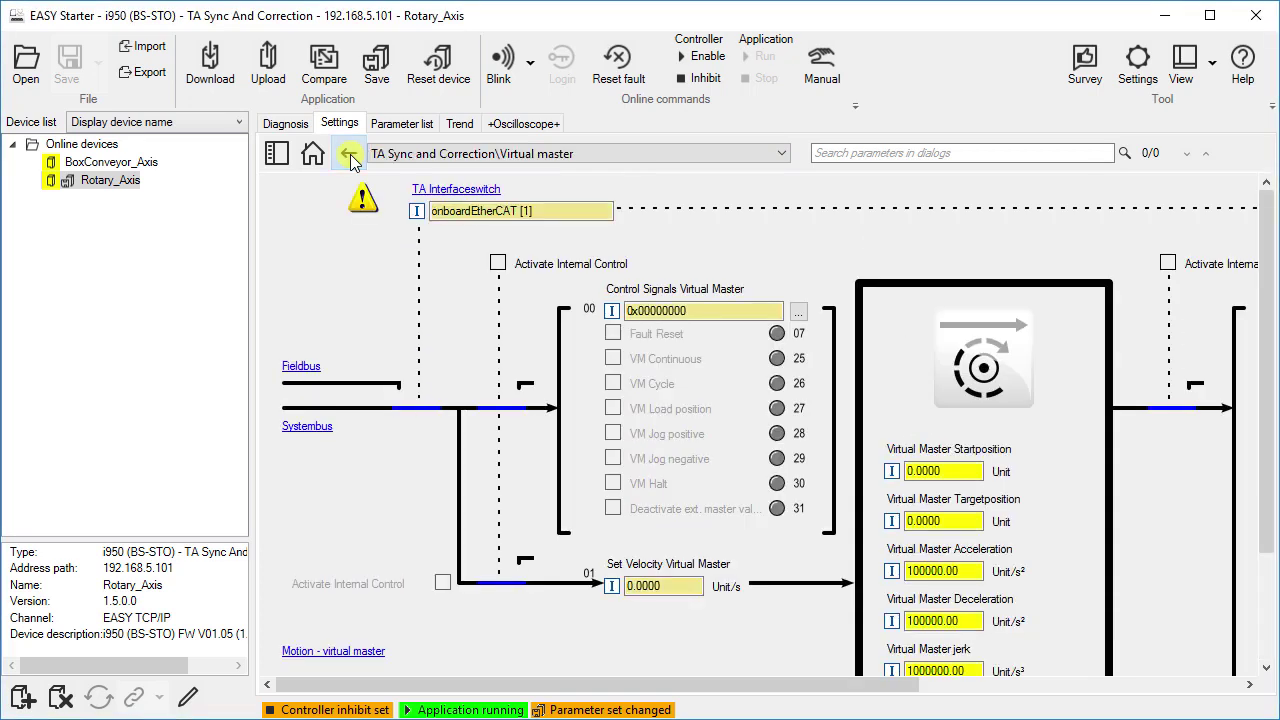
- Activate internal control and positive jog of the virtual master, confirming Jogging Busy at 90.0000 Unit/s
click(498, 265)
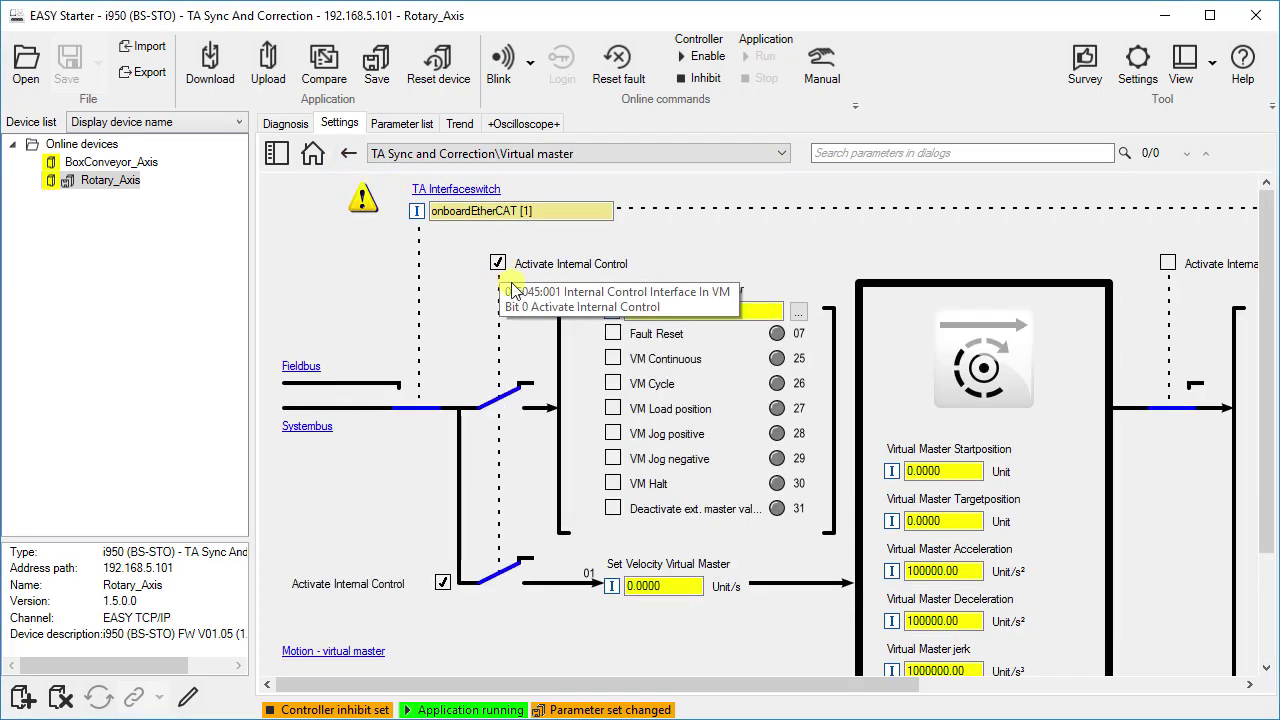
click(613, 435)
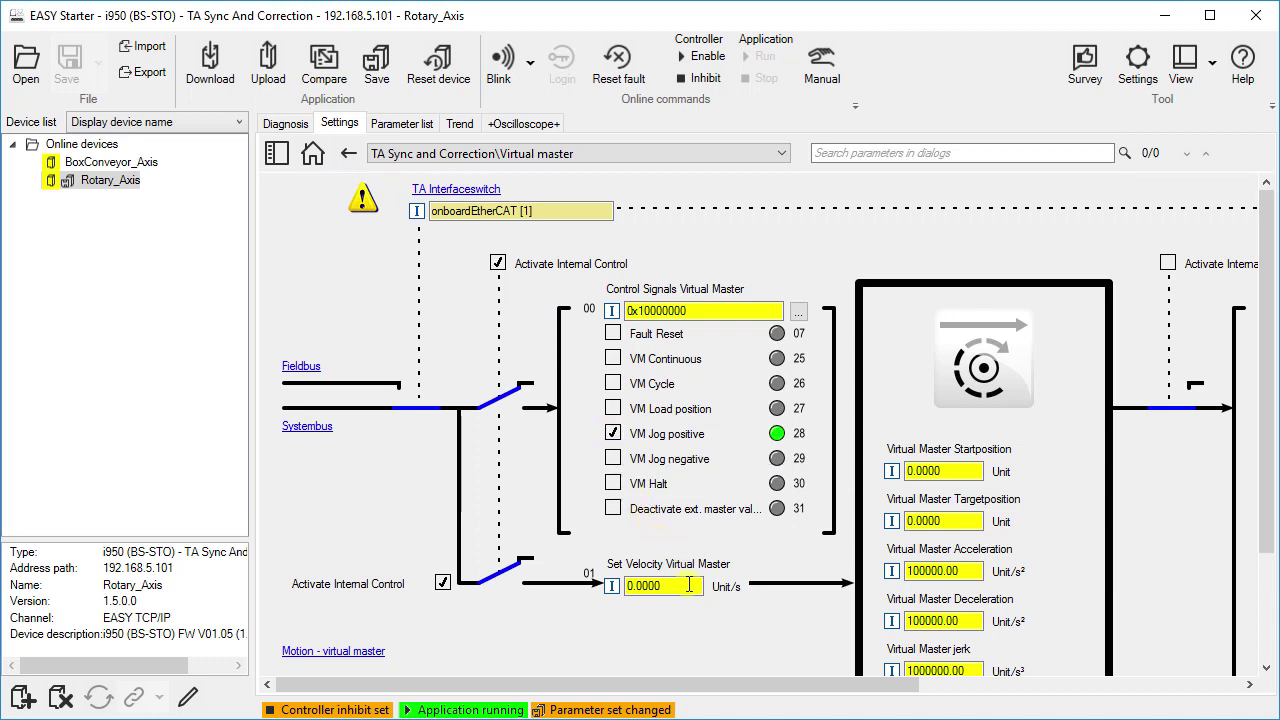
drag(770, 680, 1106, 690)
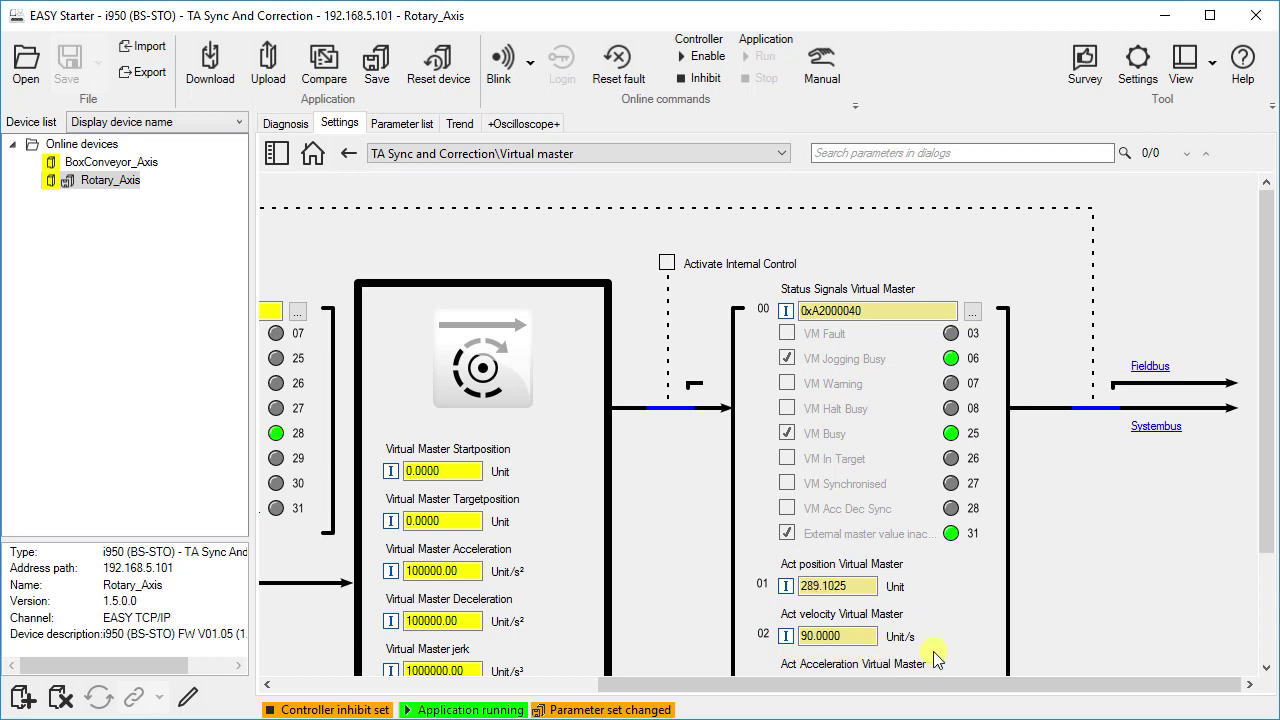
- Turn on the monitor area through the layout view options
click(1209, 67)
click(1197, 152)
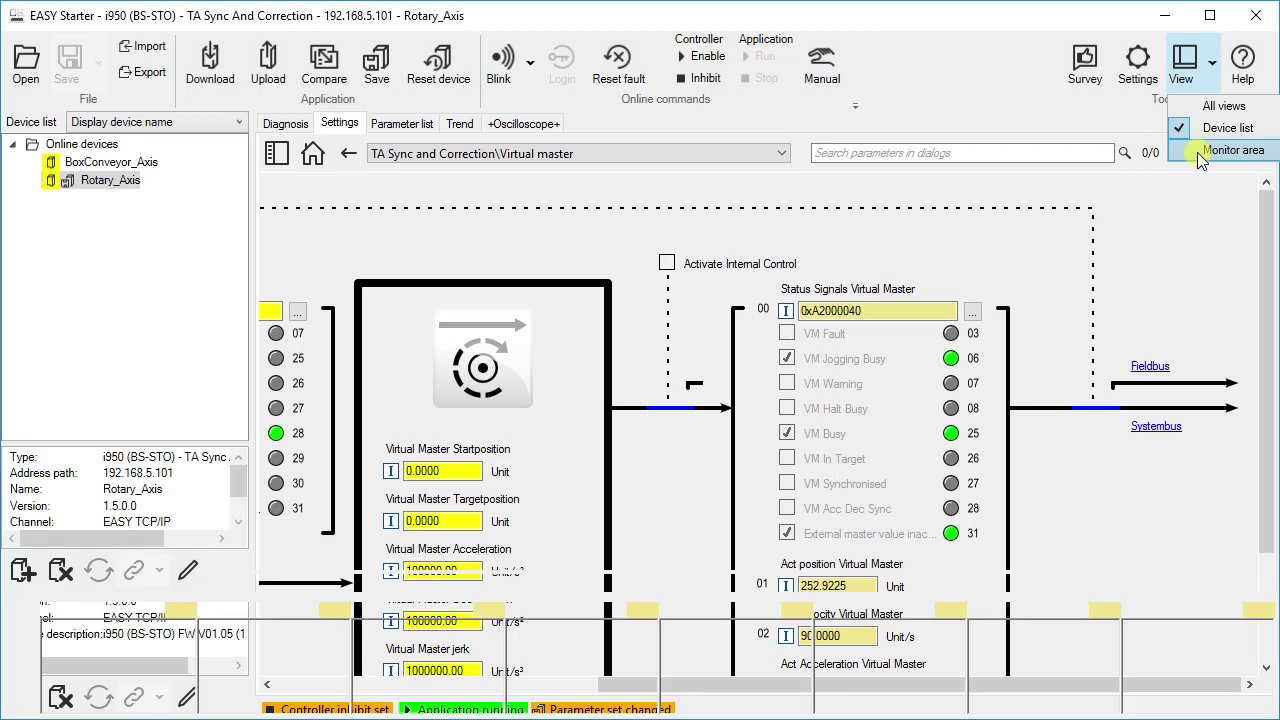
click(1268, 268)
- Replace the Positive torque limit monitor tile with the virtual master's actual position
drag(1266, 262, 1258, 367)
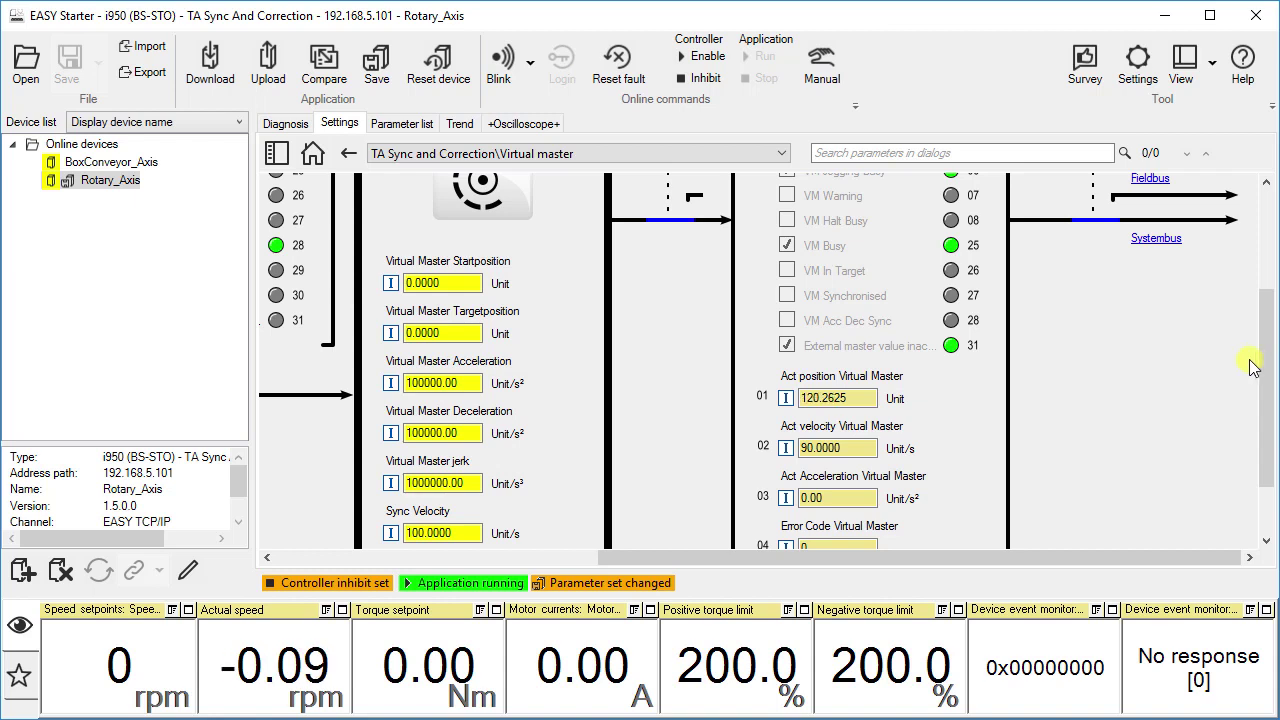
mouse_move(788, 399)
drag(788, 399, 735, 677)
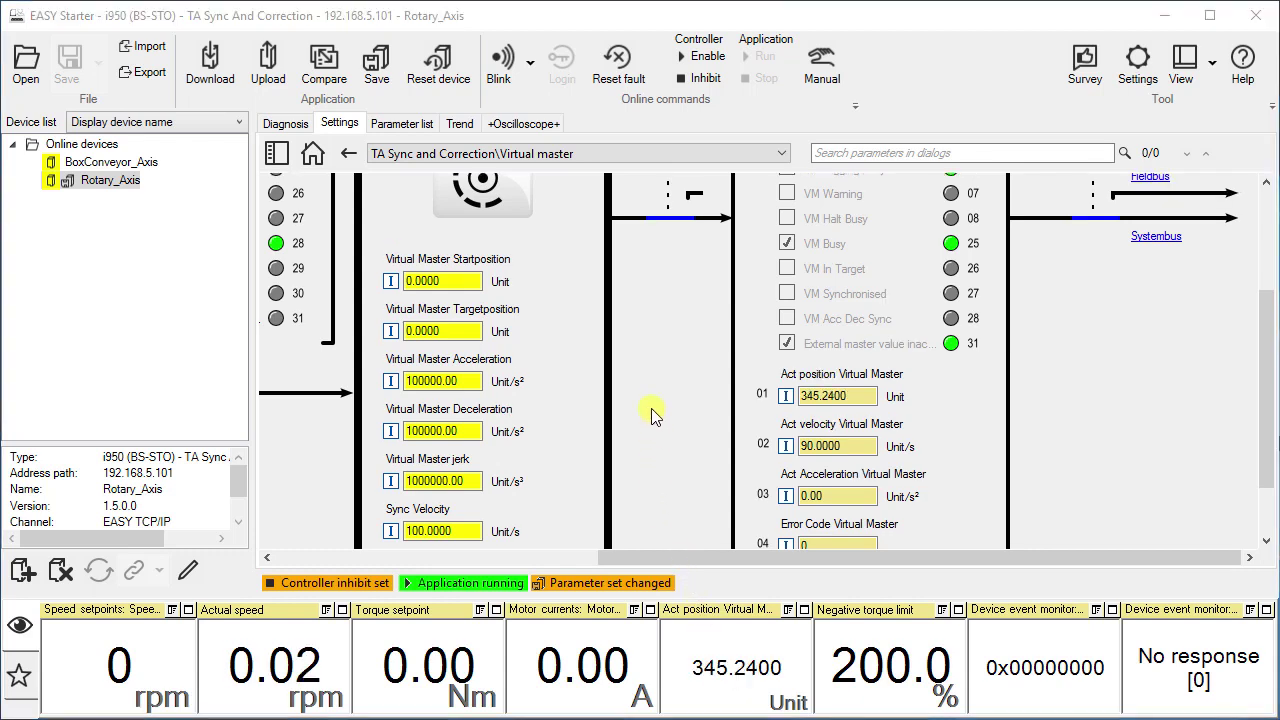
click(737, 160)
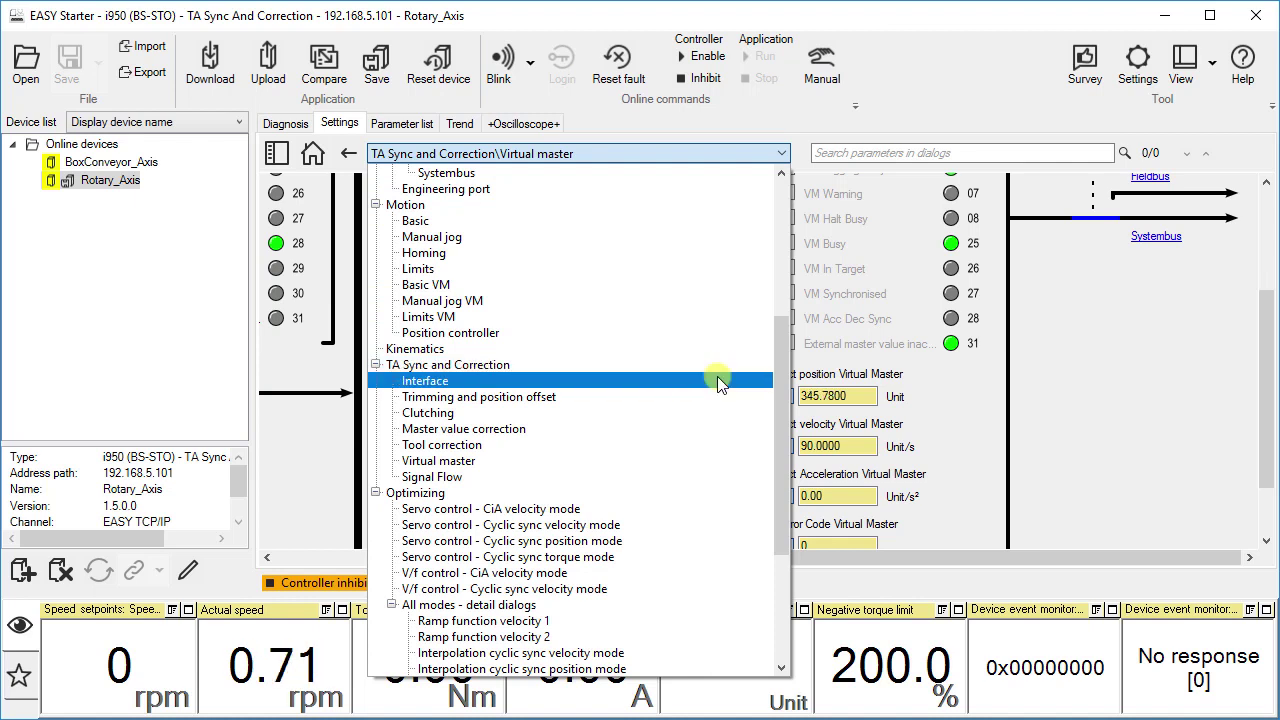
- On the Interface page, add Actual Position and Act Velocity to the monitor, replacing the torque tiles
click(720, 383)
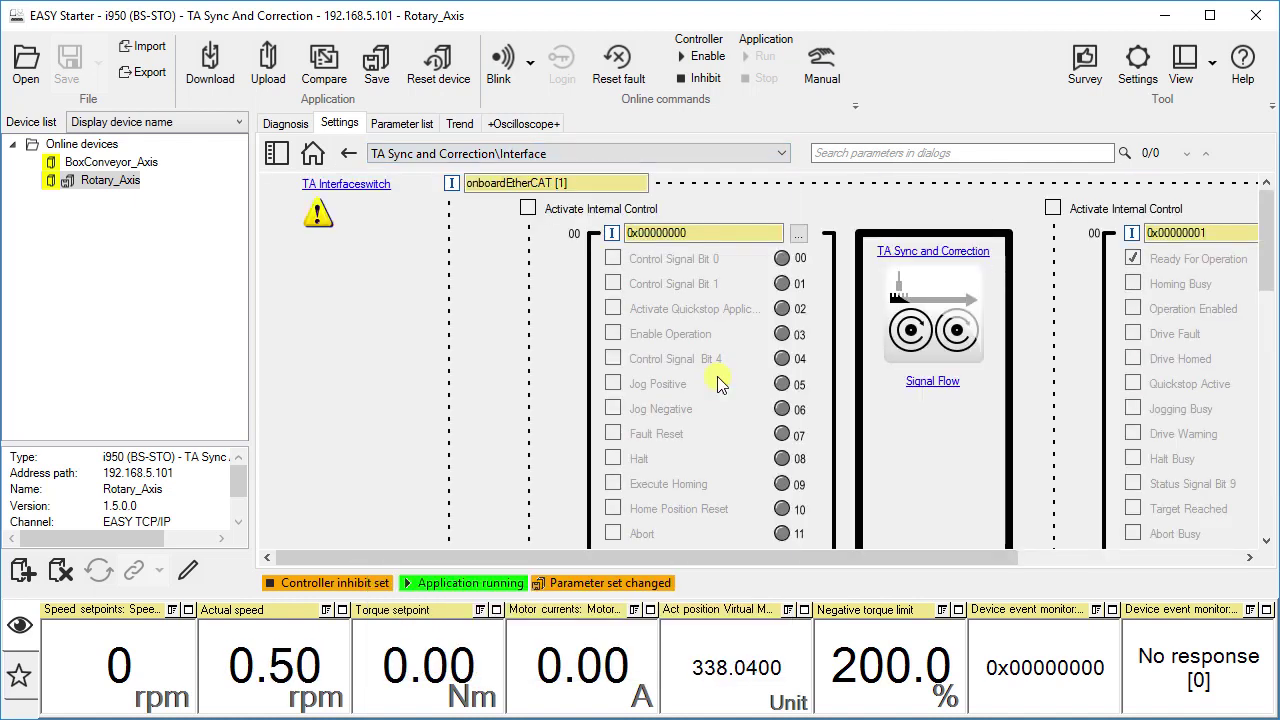
drag(1266, 228, 1252, 495)
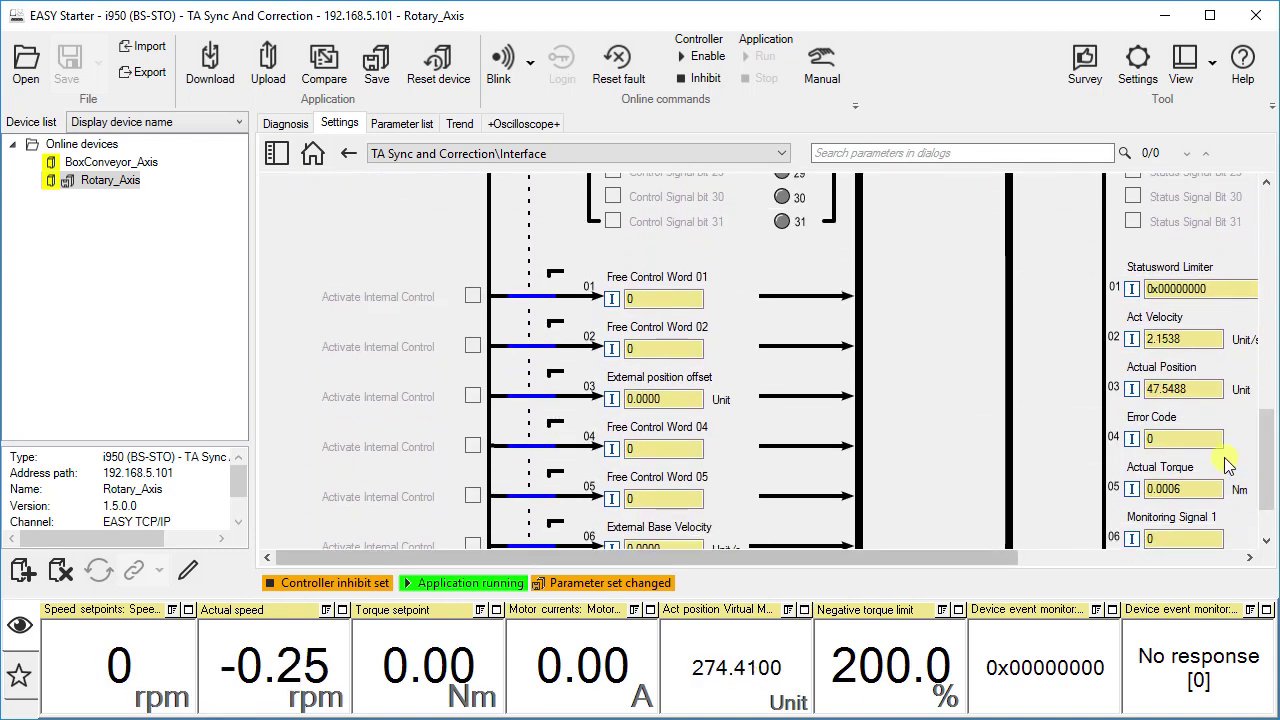
drag(1098, 475, 893, 678)
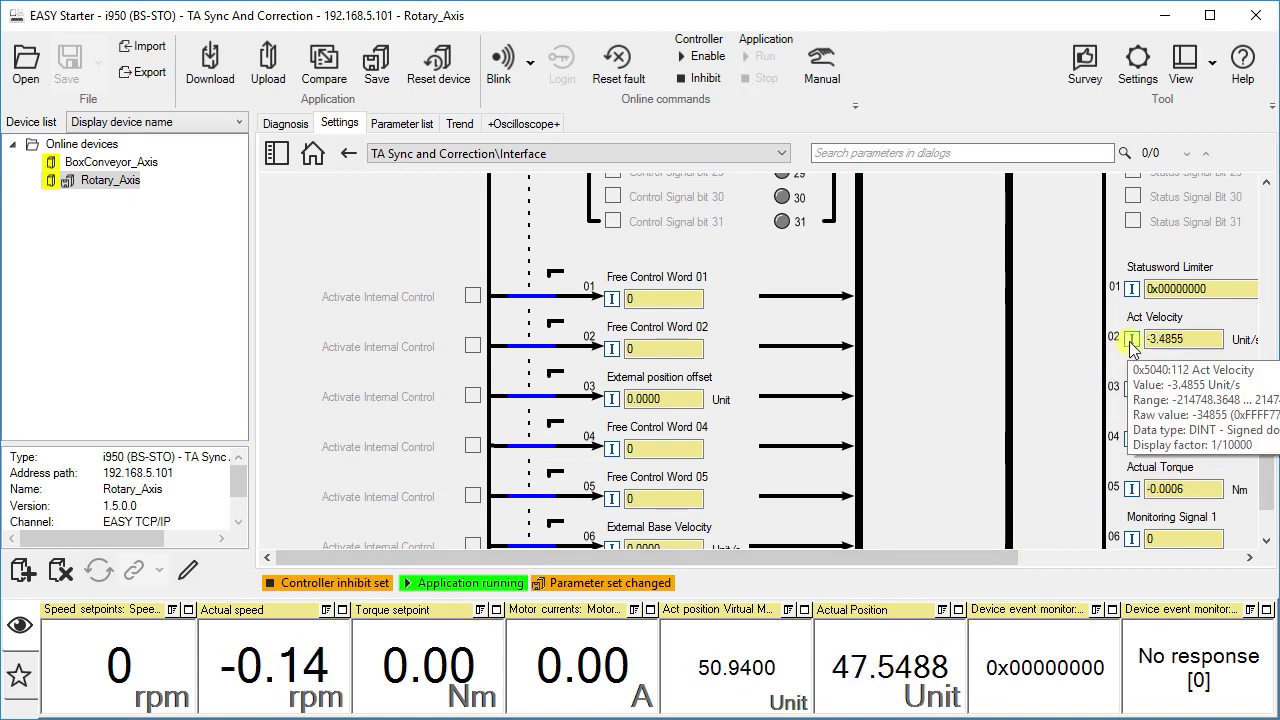
drag(1131, 339, 444, 666)
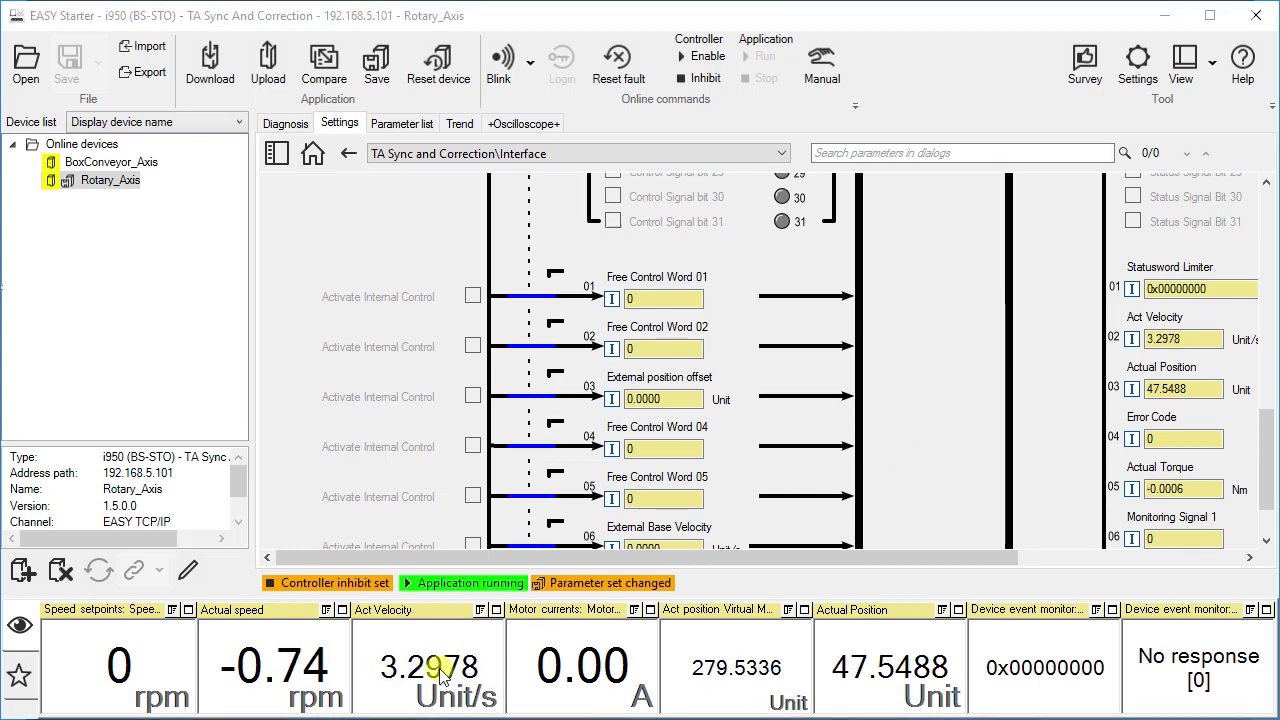
drag(1266, 460, 1258, 177)
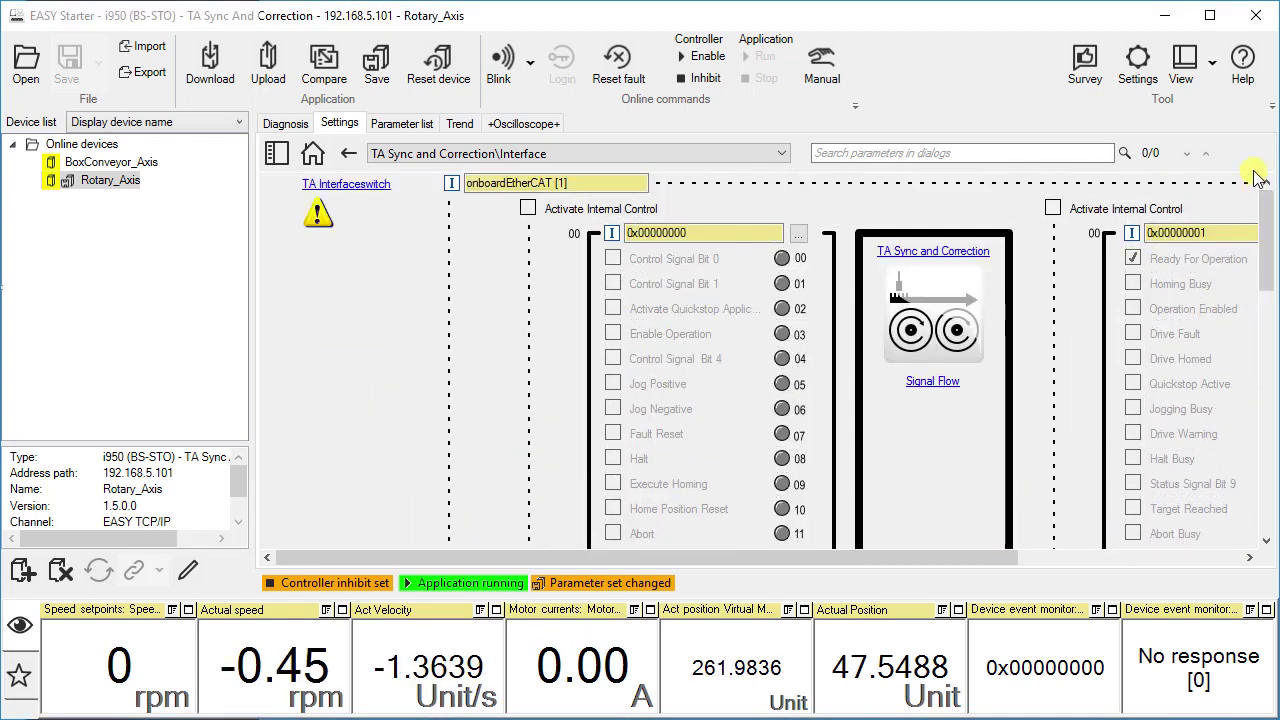
- Activate Internal Control, then set the Enable Operation and Execute Homing bits
click(529, 210)
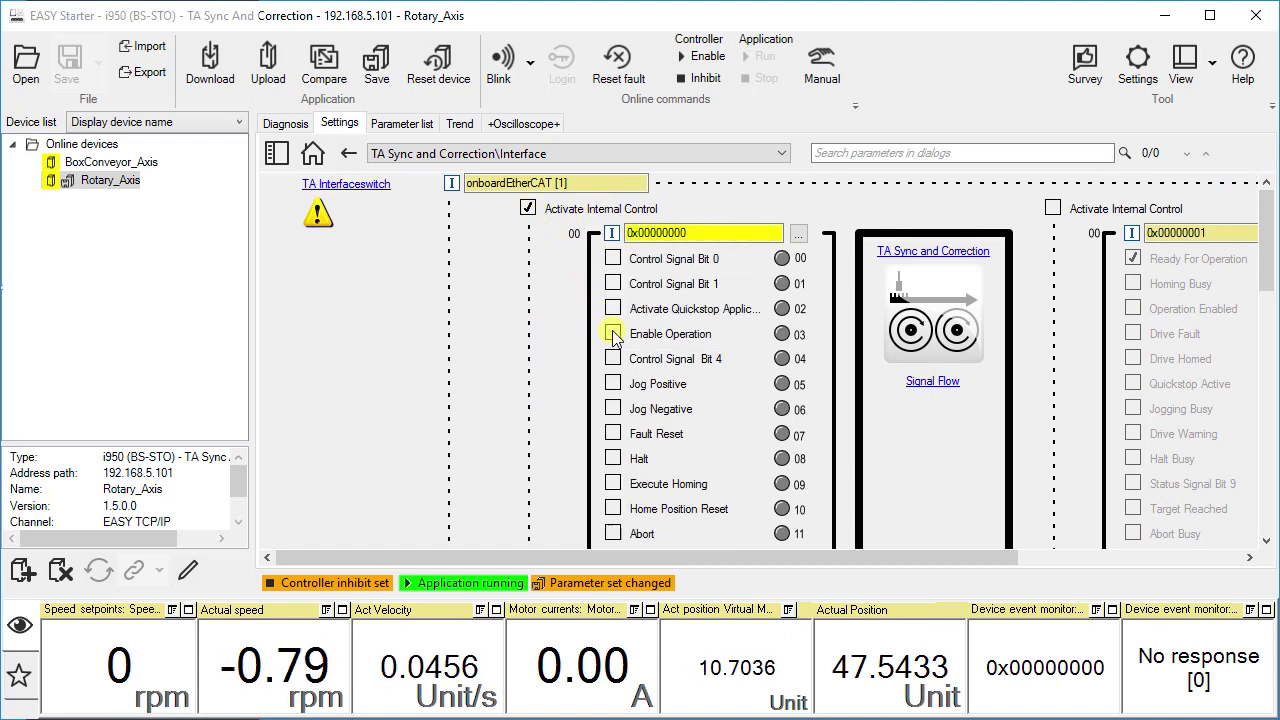
click(613, 334)
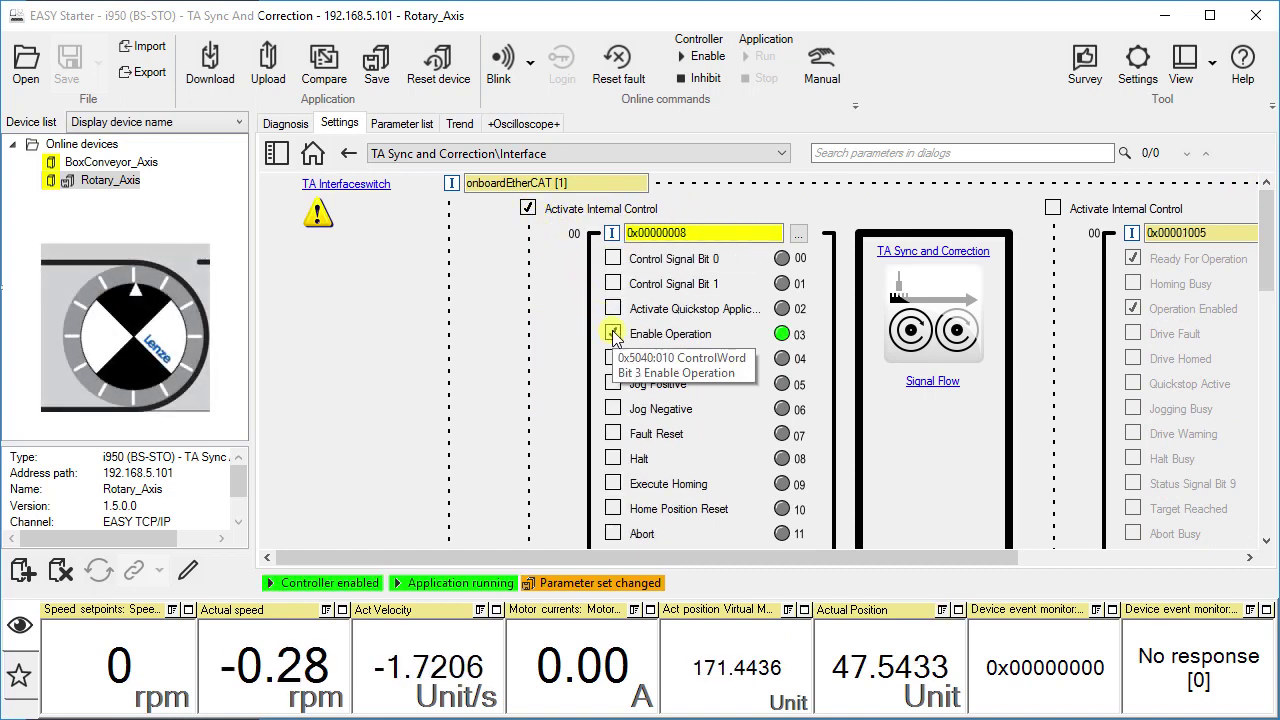
click(613, 483)
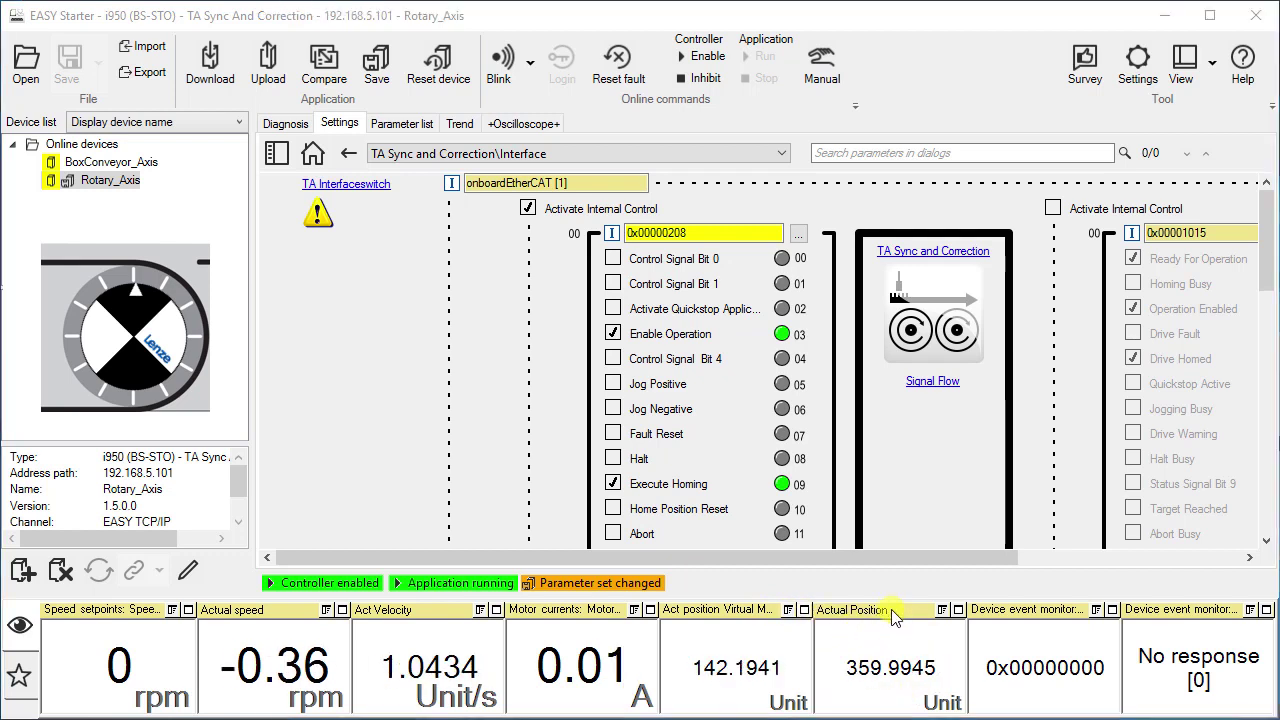
drag(1266, 265, 1266, 370)
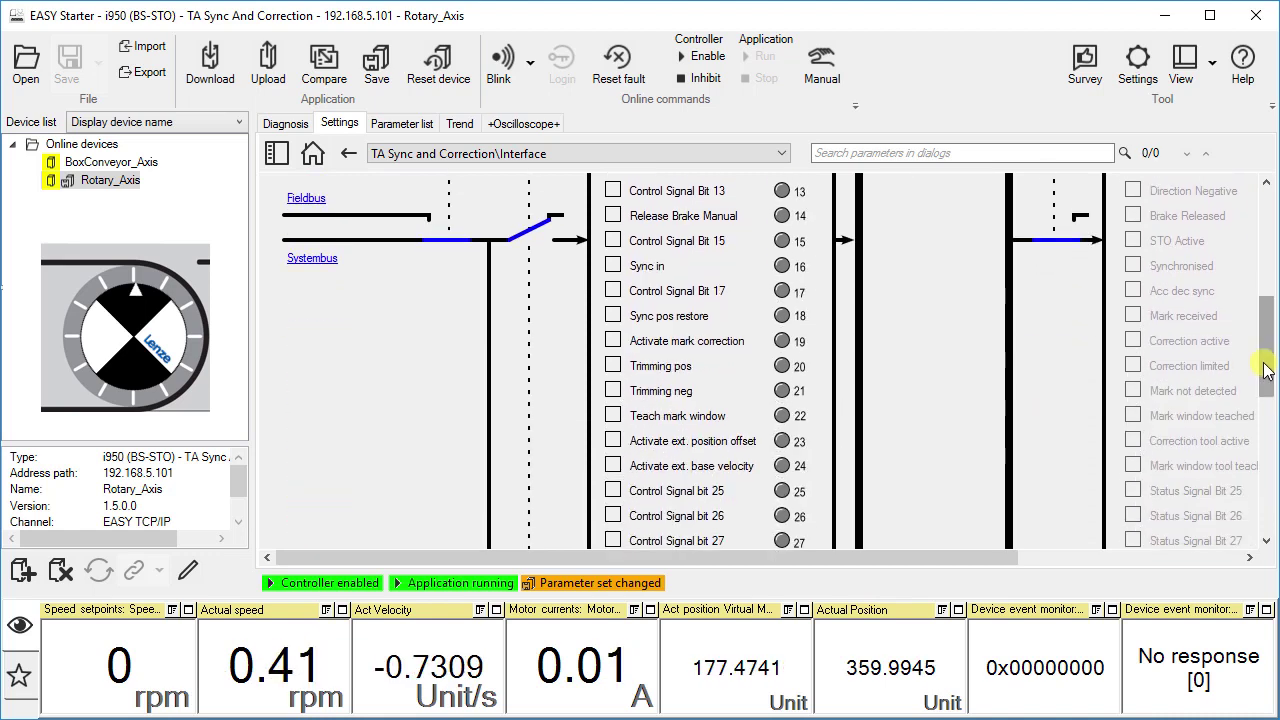
- Set the Sync in bit 16 so Rotary_Axis follows its master at about 15 rpm
click(613, 268)
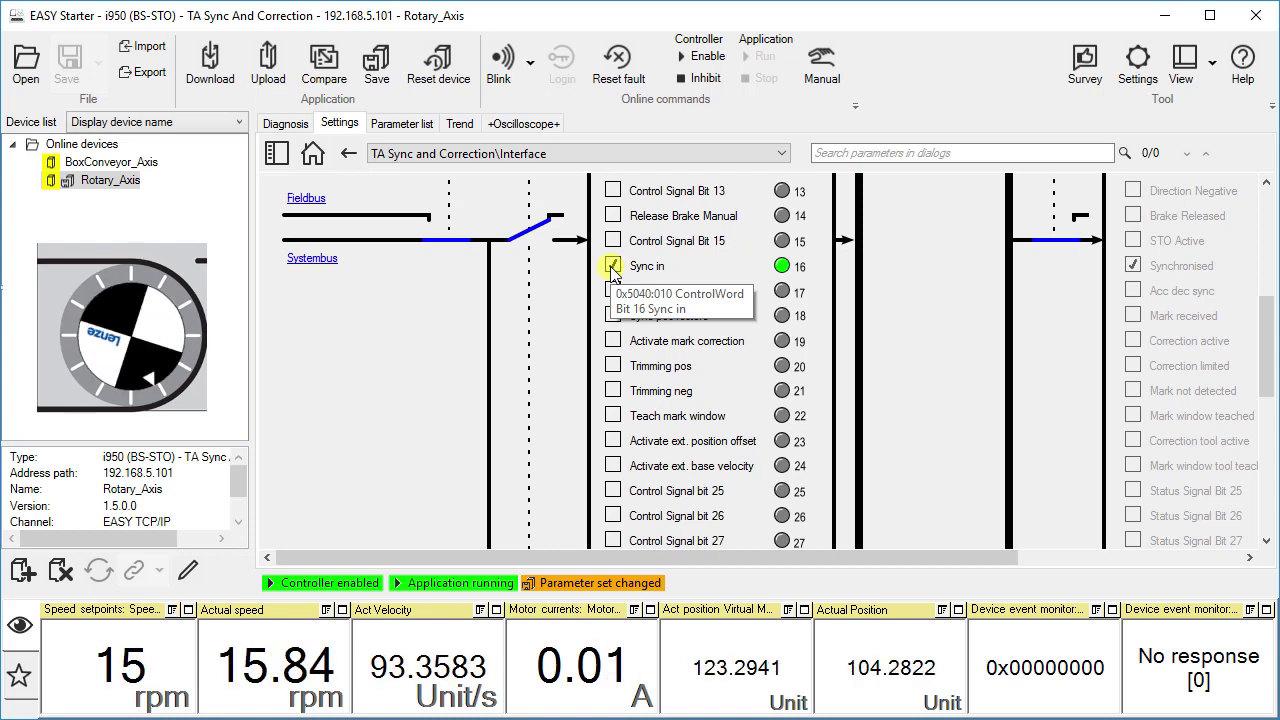
drag(727, 555, 958, 565)
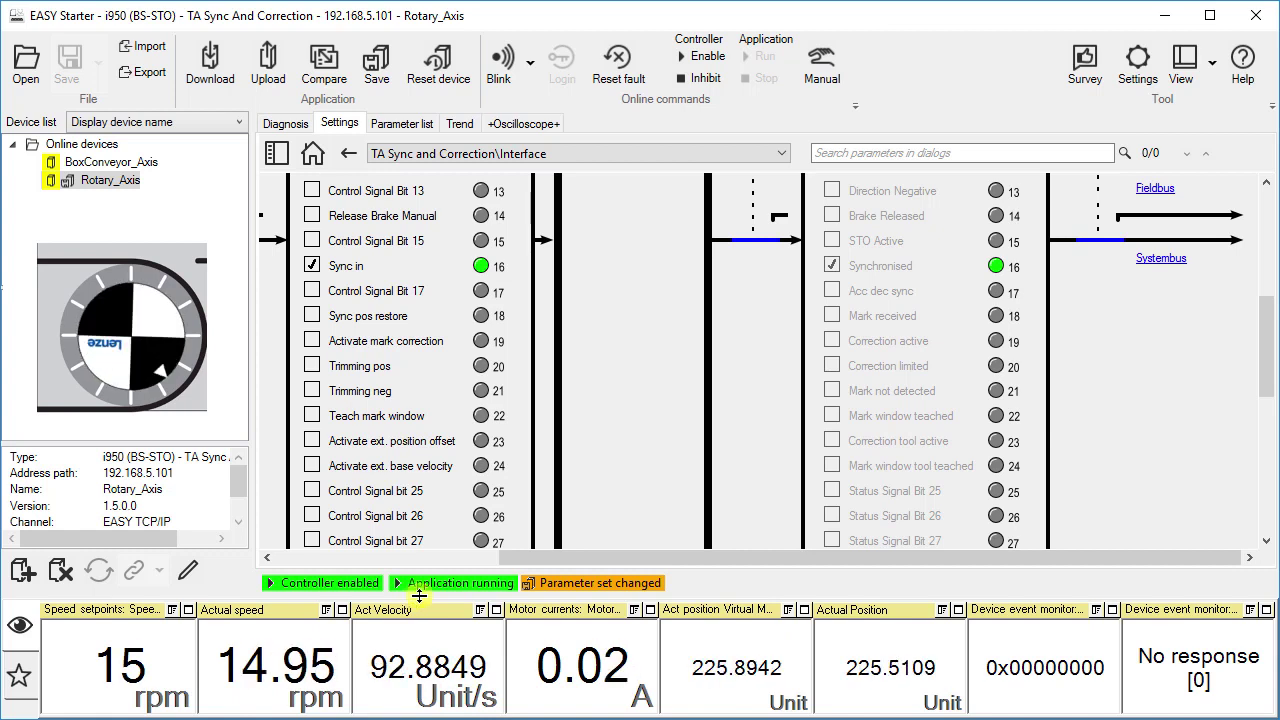
click(755, 160)
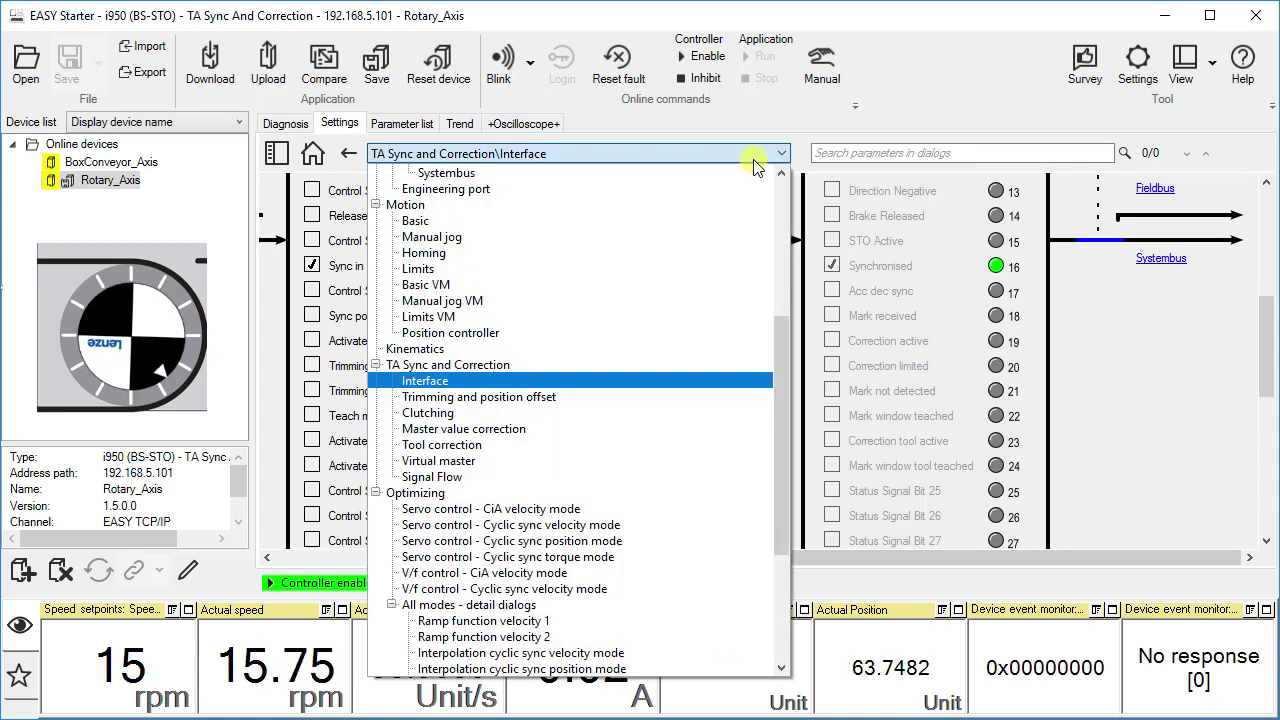
- On the Virtual master page, untick VM Jog positive and pulse VM Load position to reset to 0
click(622, 460)
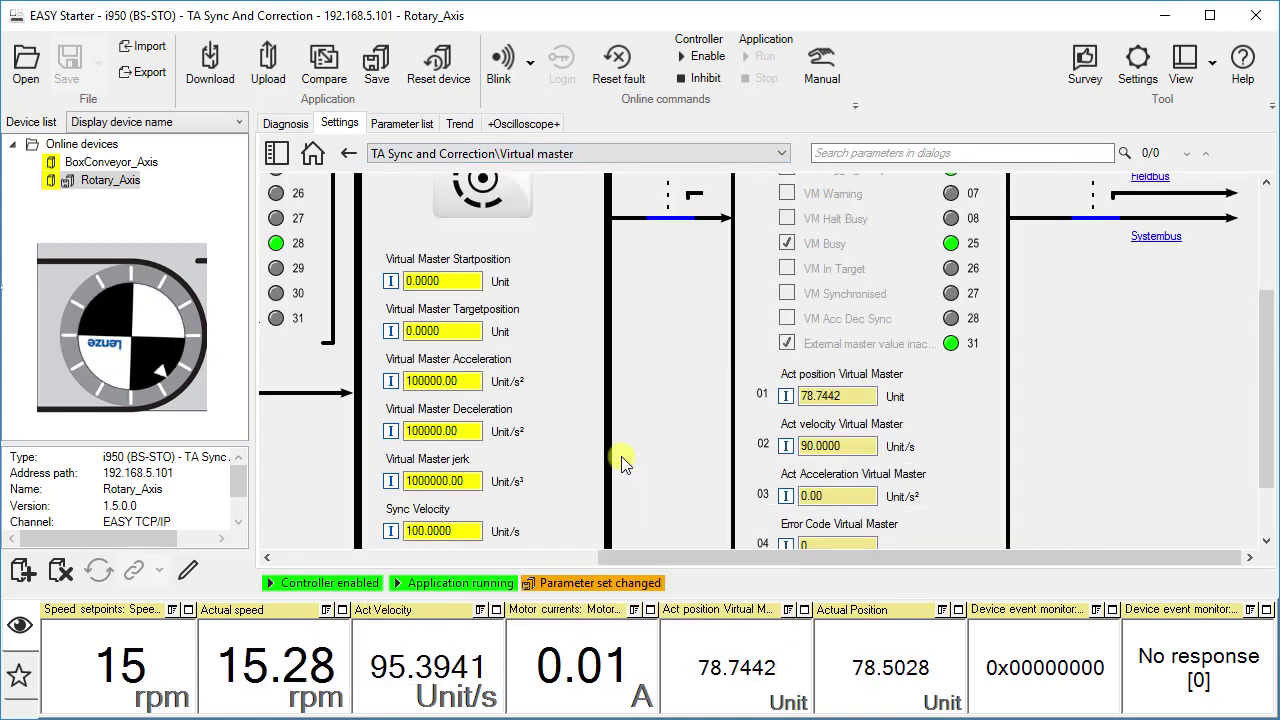
drag(627, 551, 262, 514)
drag(1265, 390, 1265, 290)
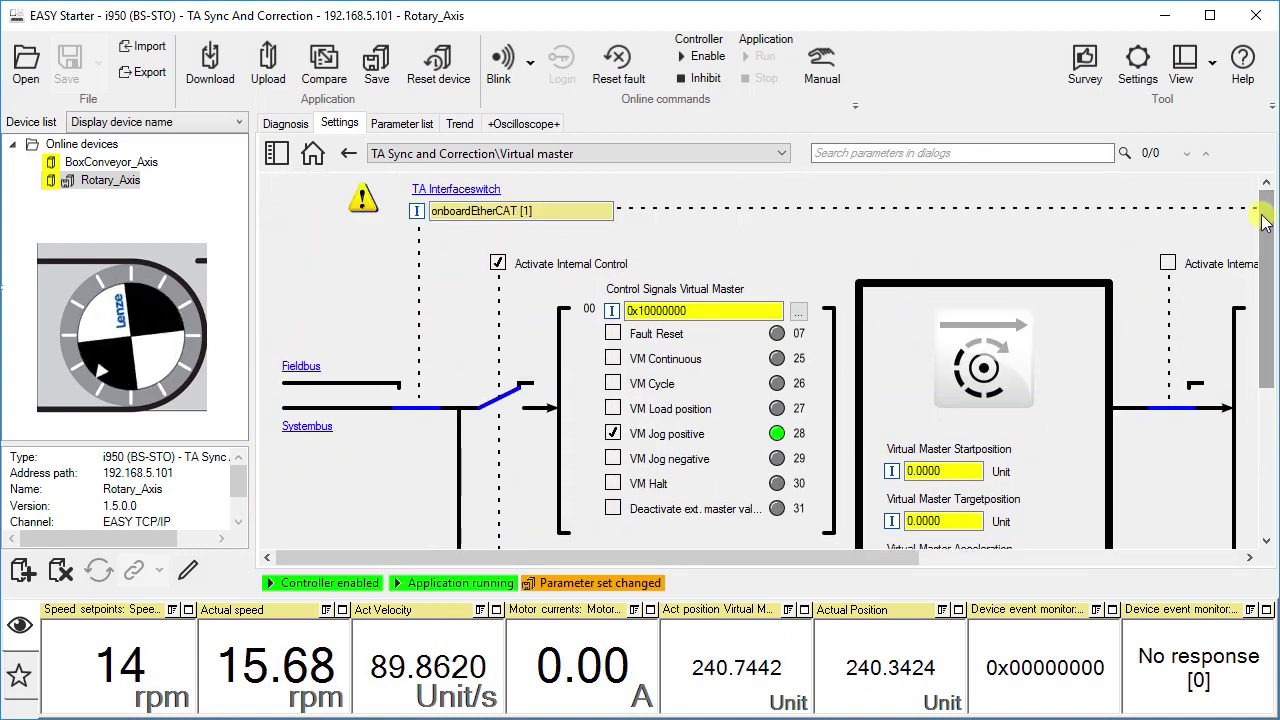
click(612, 434)
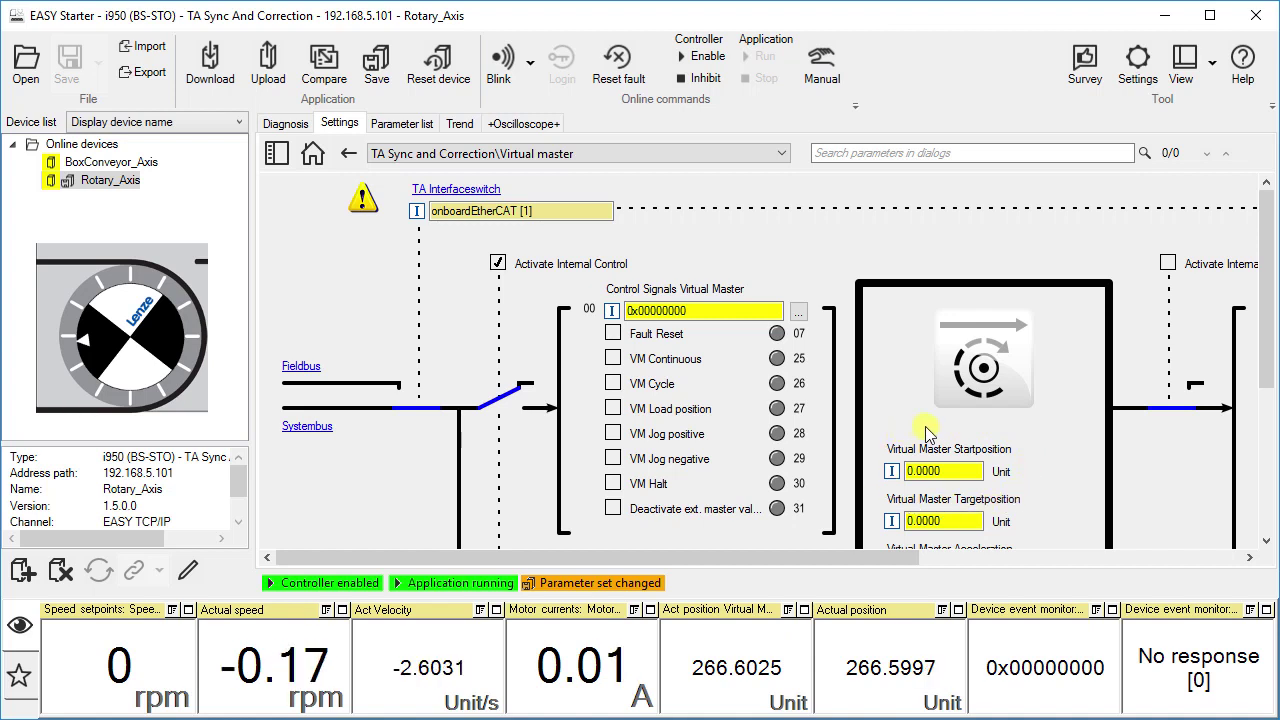
click(616, 410)
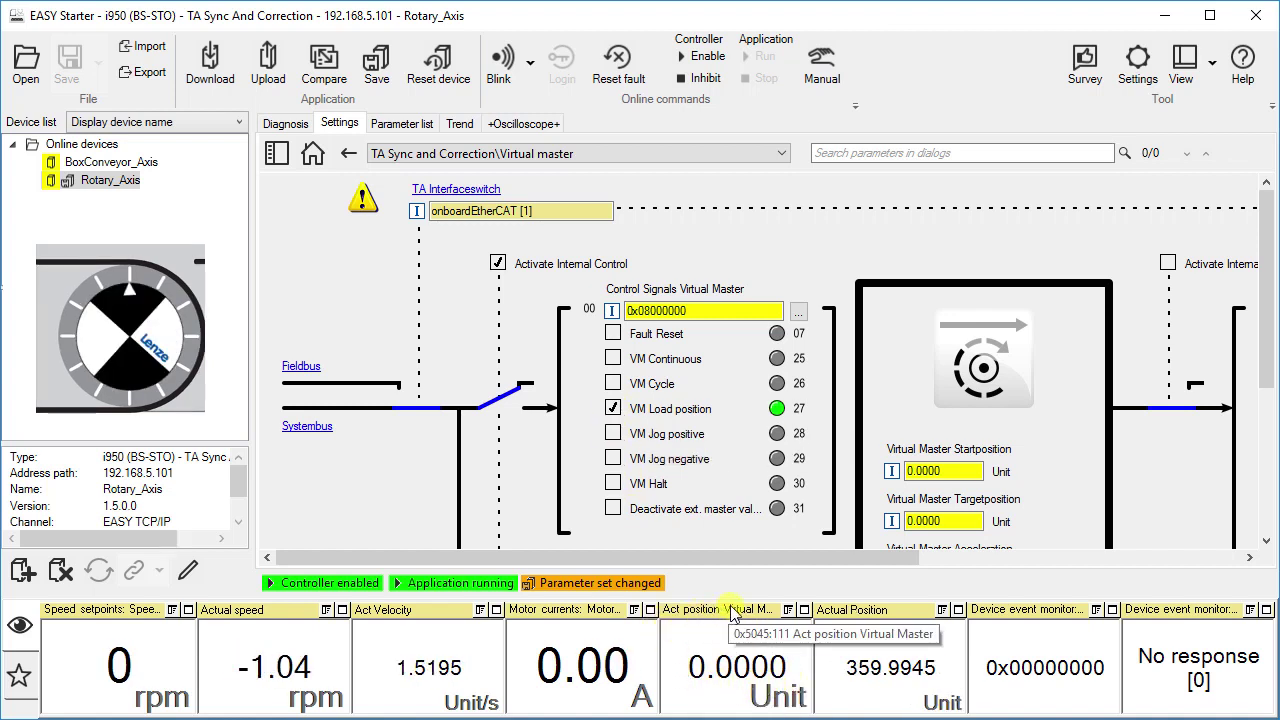
click(617, 411)
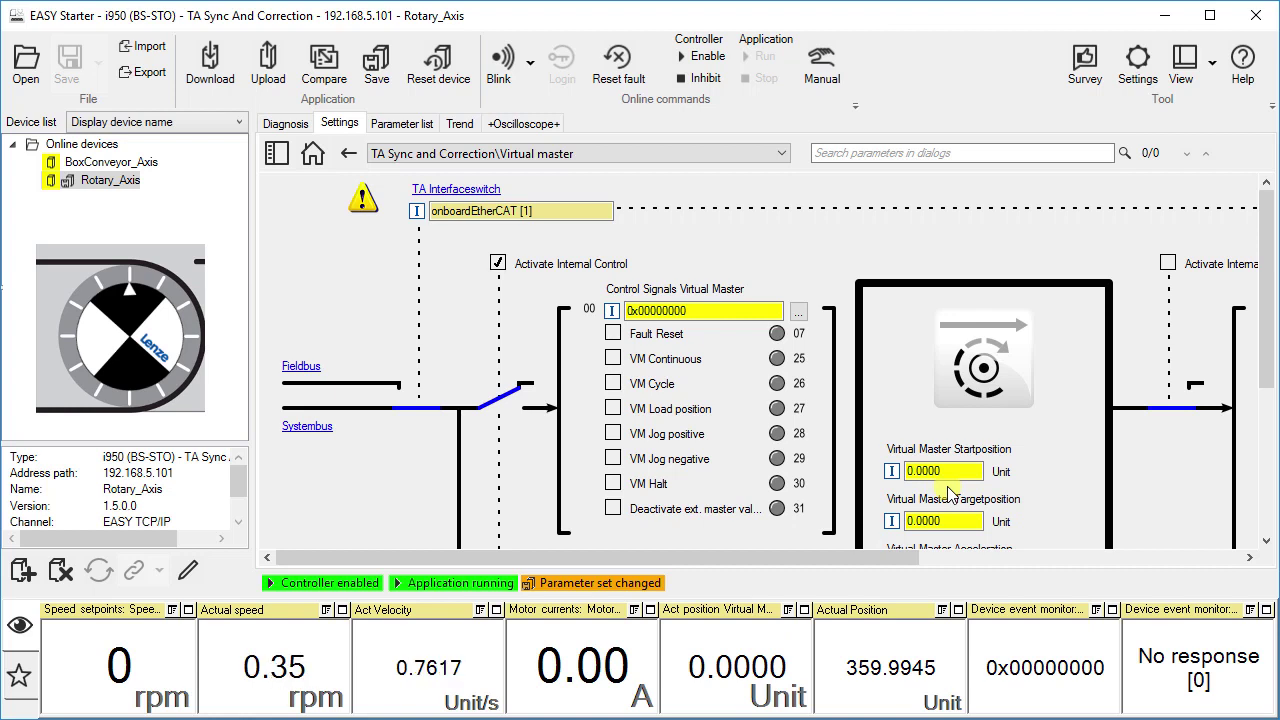
- Enter 90 for Virtual Master Targetposition and 180 Unit/s for Set Velocity Virtual Master
drag(940, 521, 887, 520)
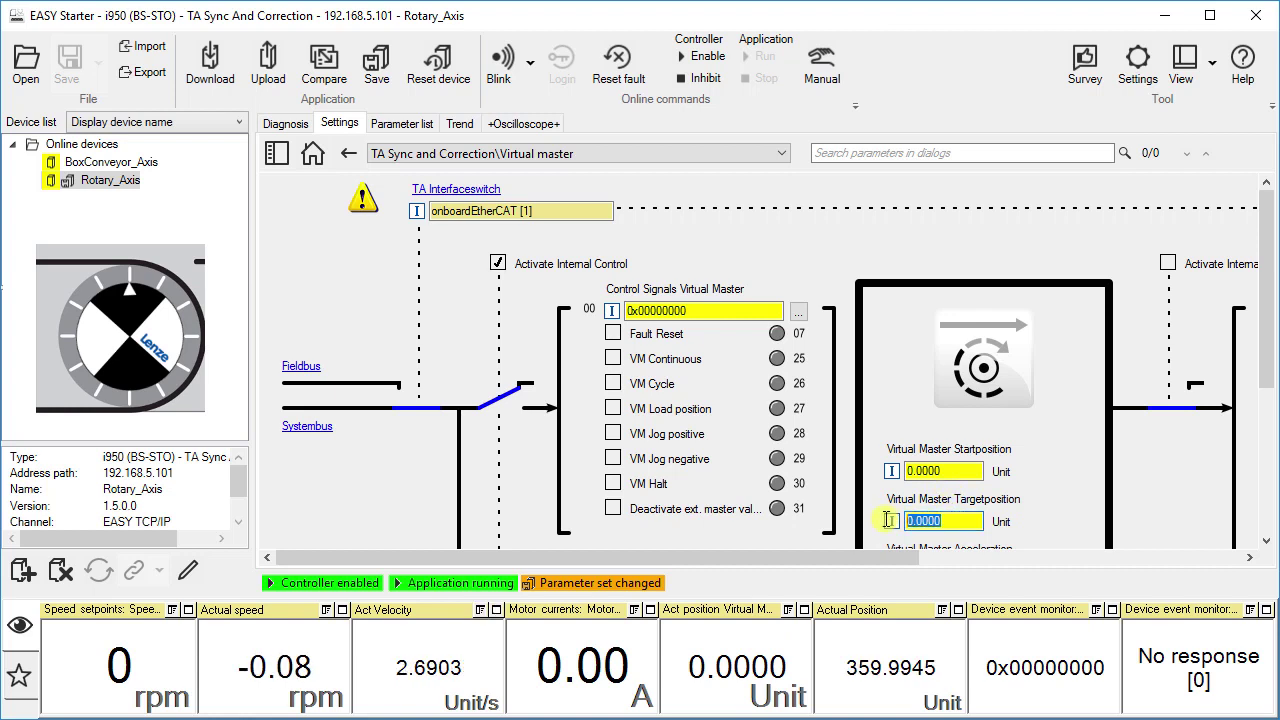
text(90)
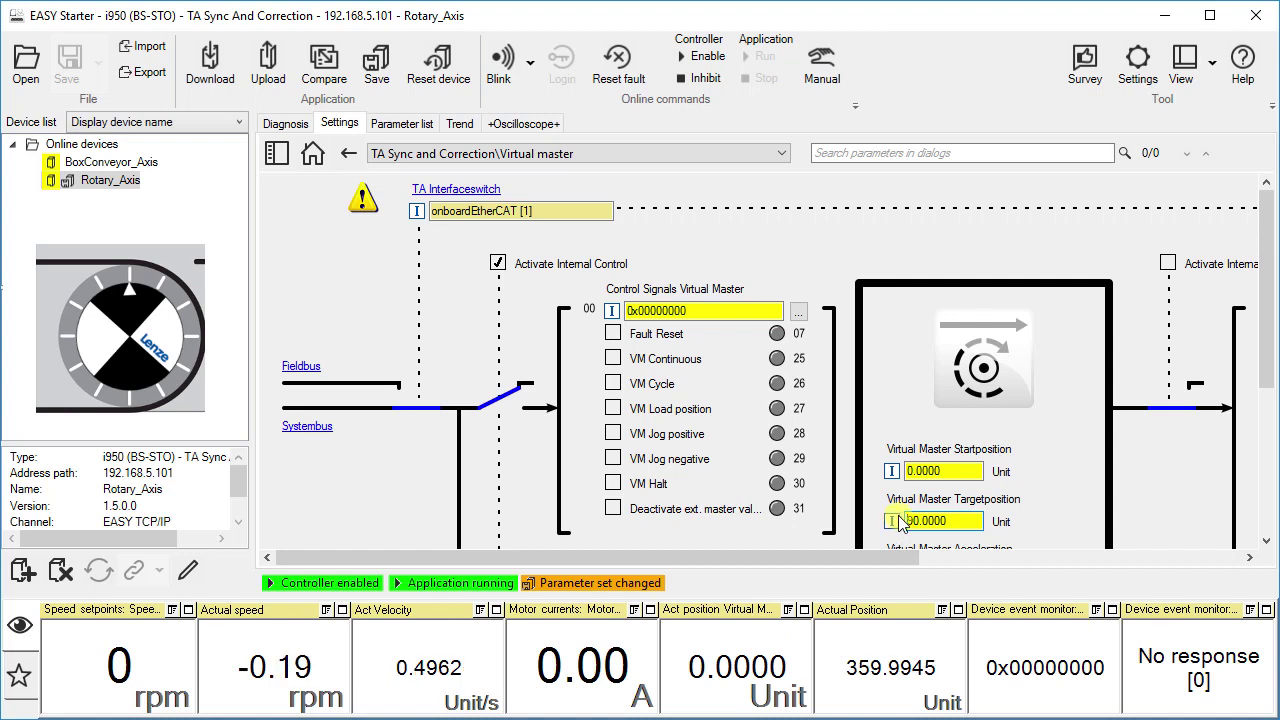
mouse_move(899, 521)
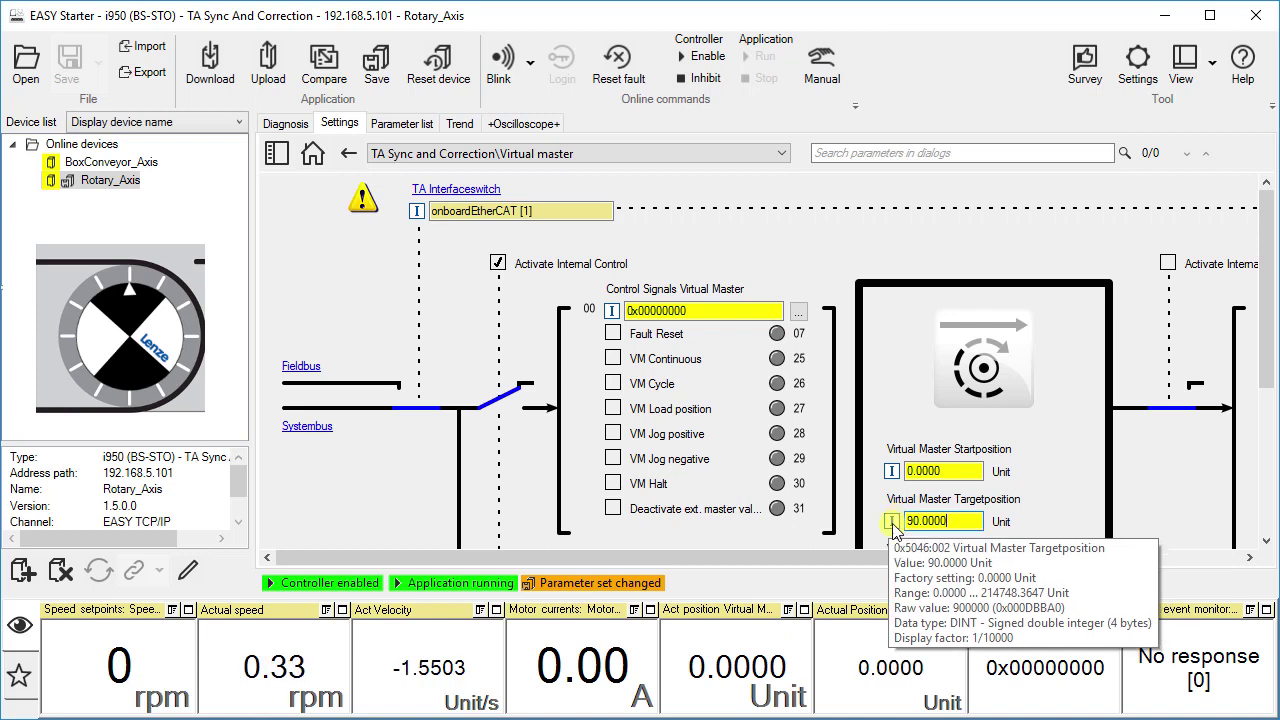
drag(1268, 345, 1266, 414)
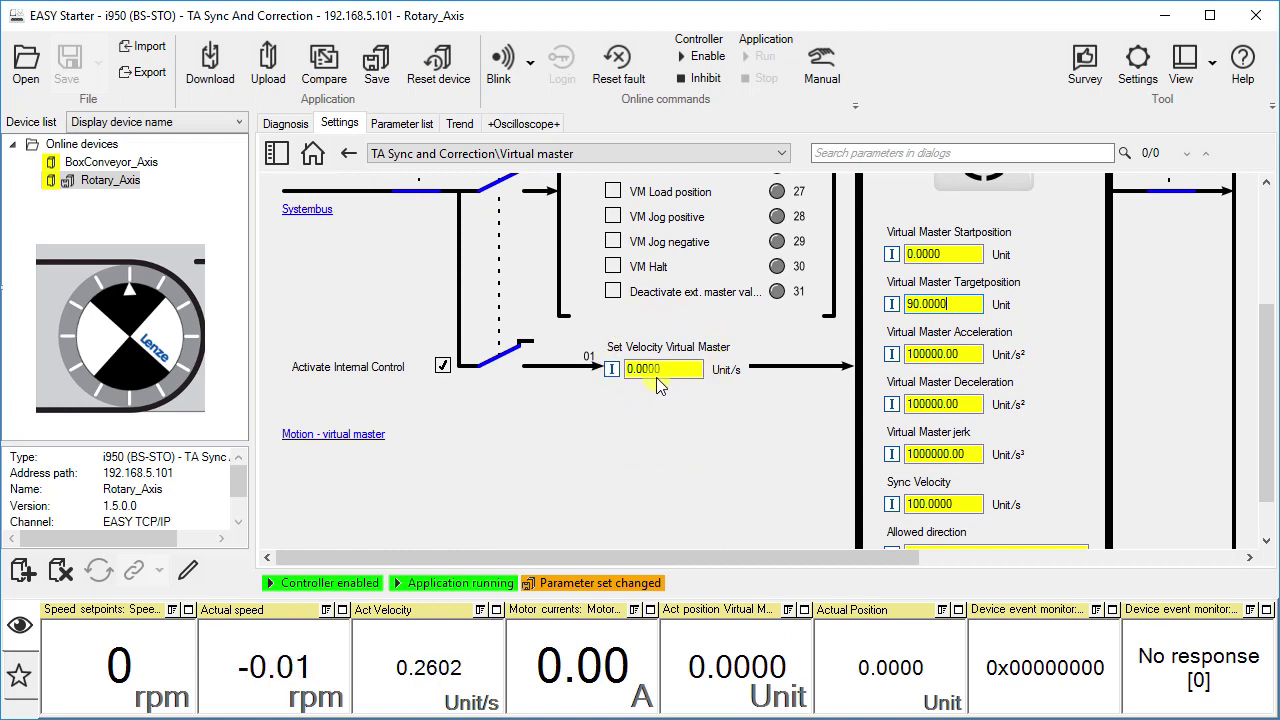
click(628, 368)
key(BackSpace)
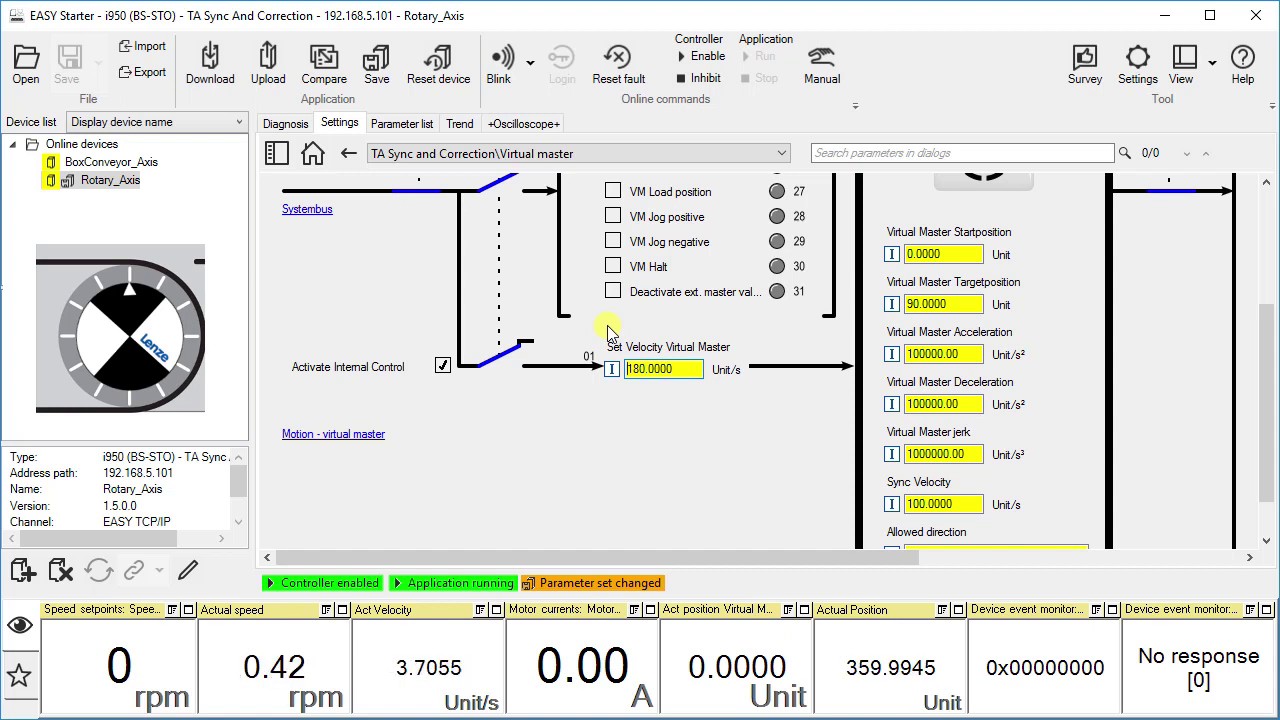
drag(1266, 336, 1265, 216)
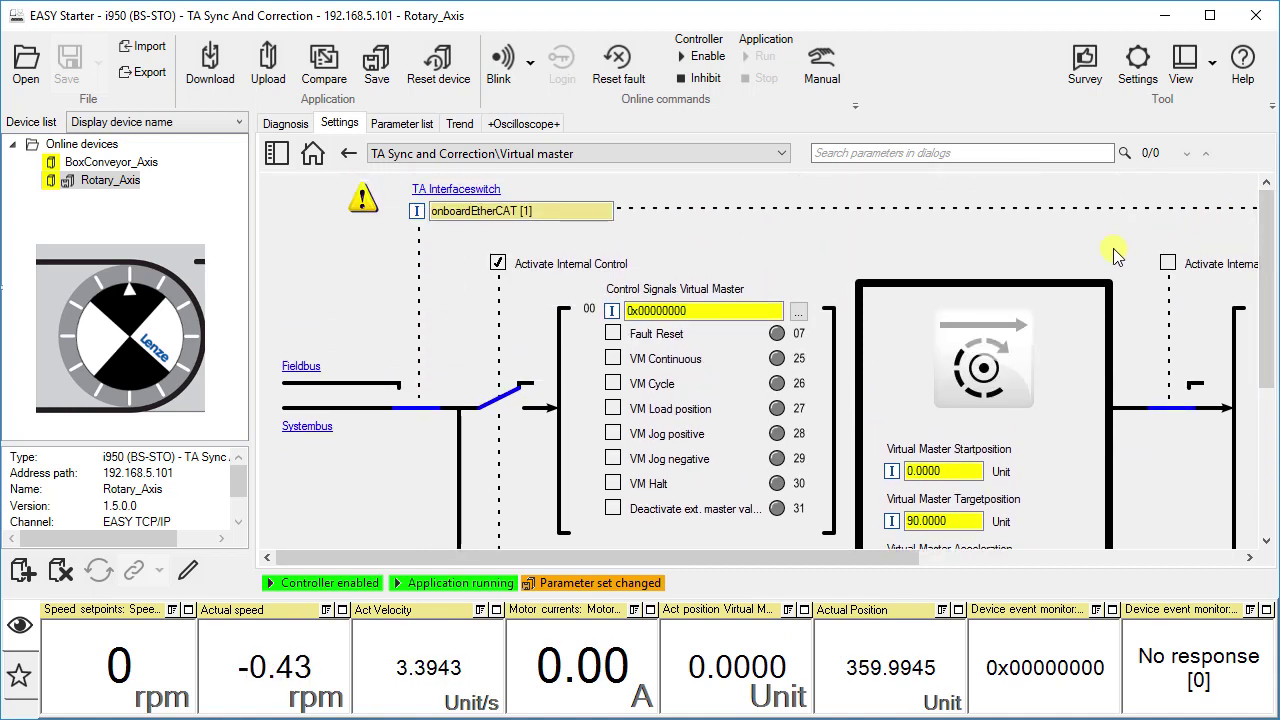
- Toggle VM Continuous on to turn the axis at 30 rpm, then off to stop at 90
click(614, 360)
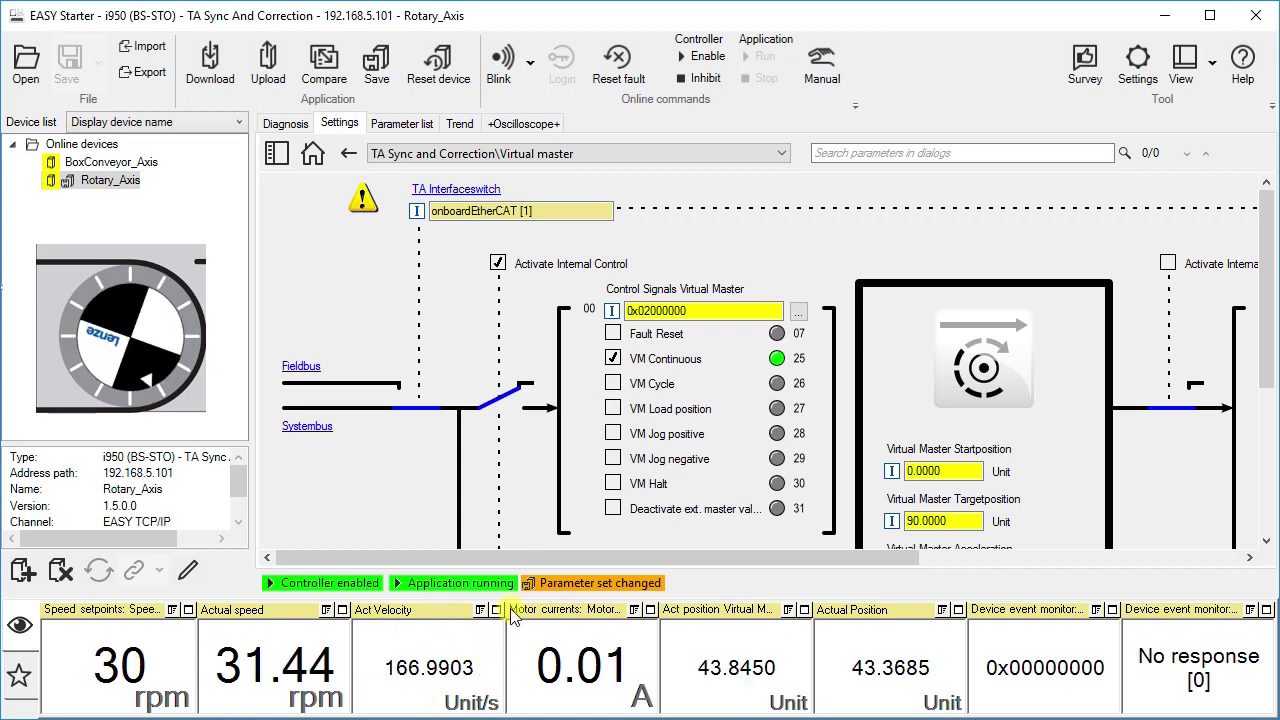
click(615, 360)
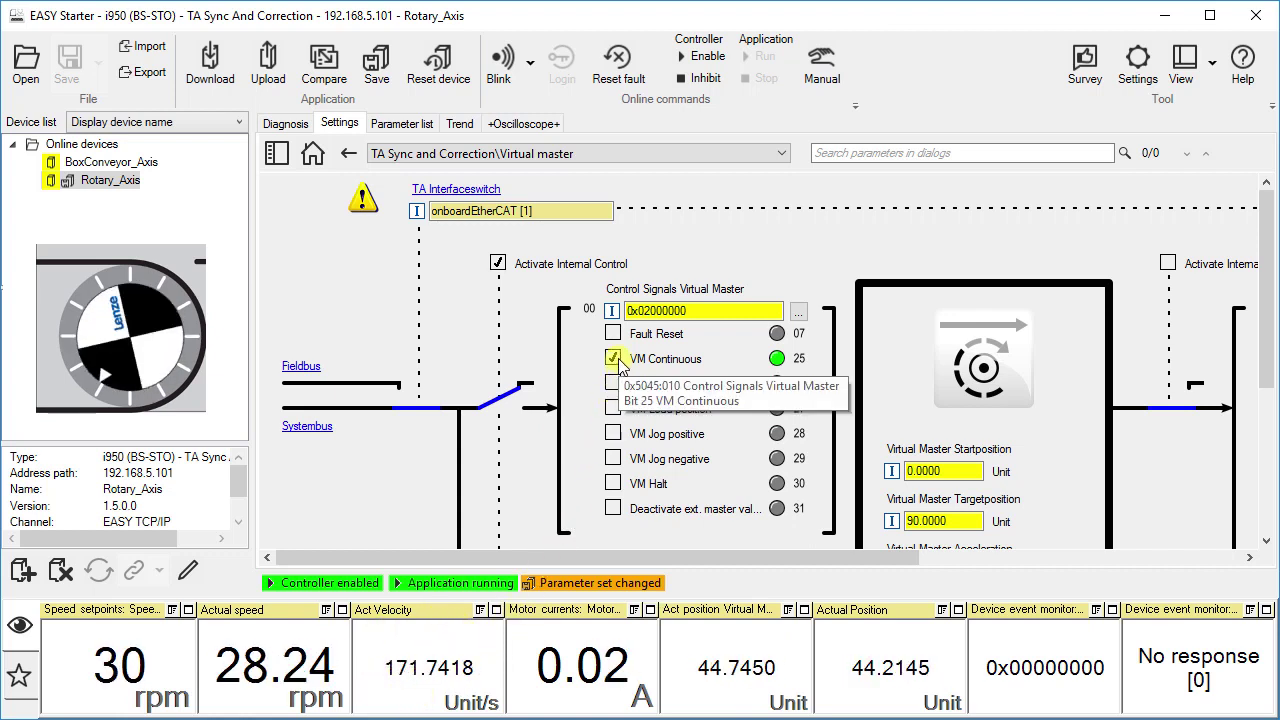